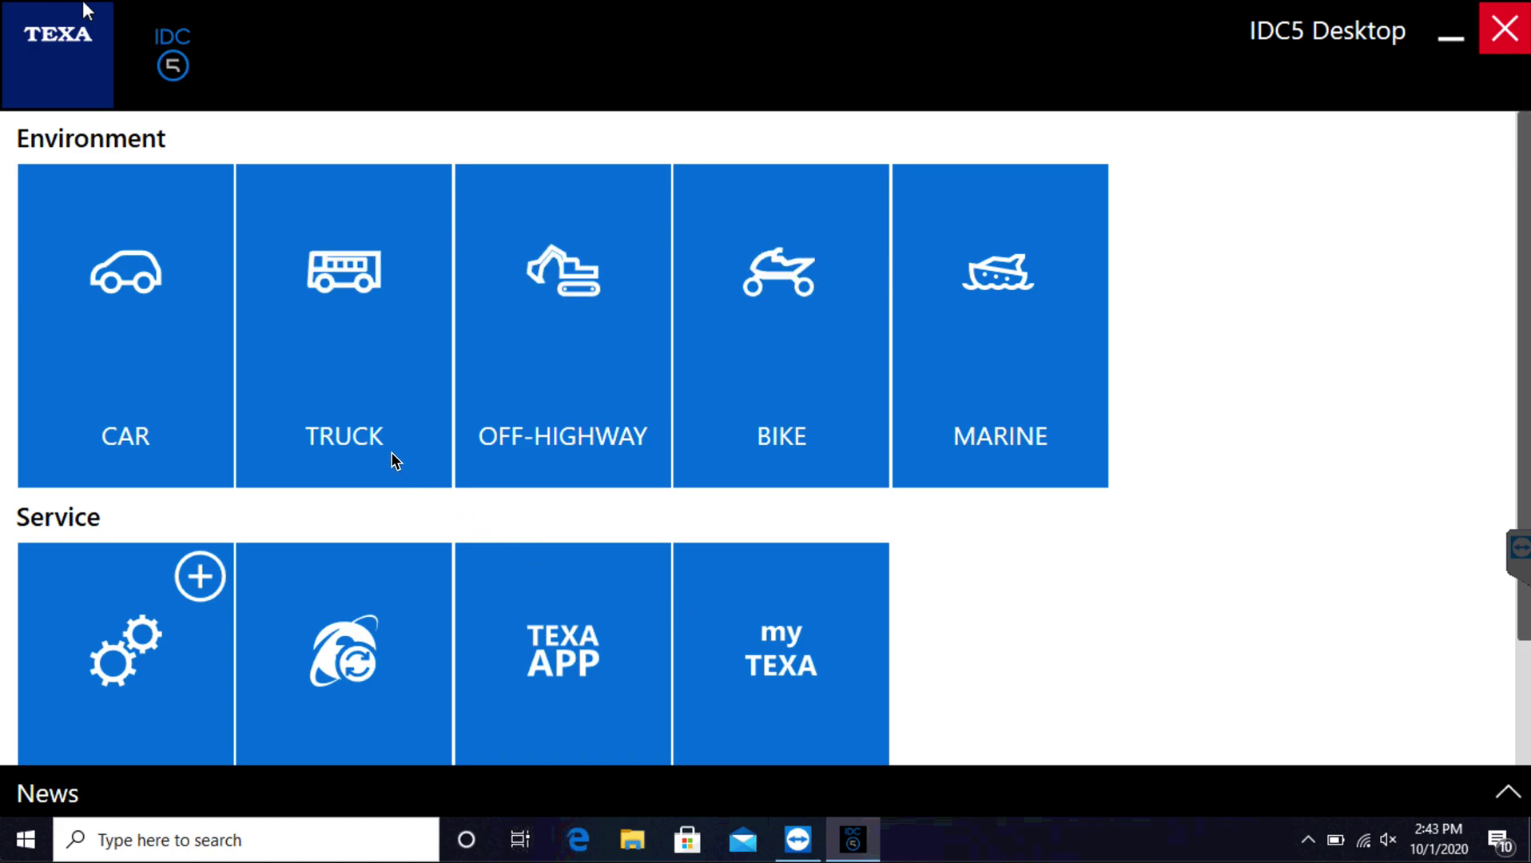
# - Select TRUCK, Heavy Duty & Bus, FREIGHTLINER, Cummins, and expand the Diesel injection systems
pyautogui.click(368, 417)
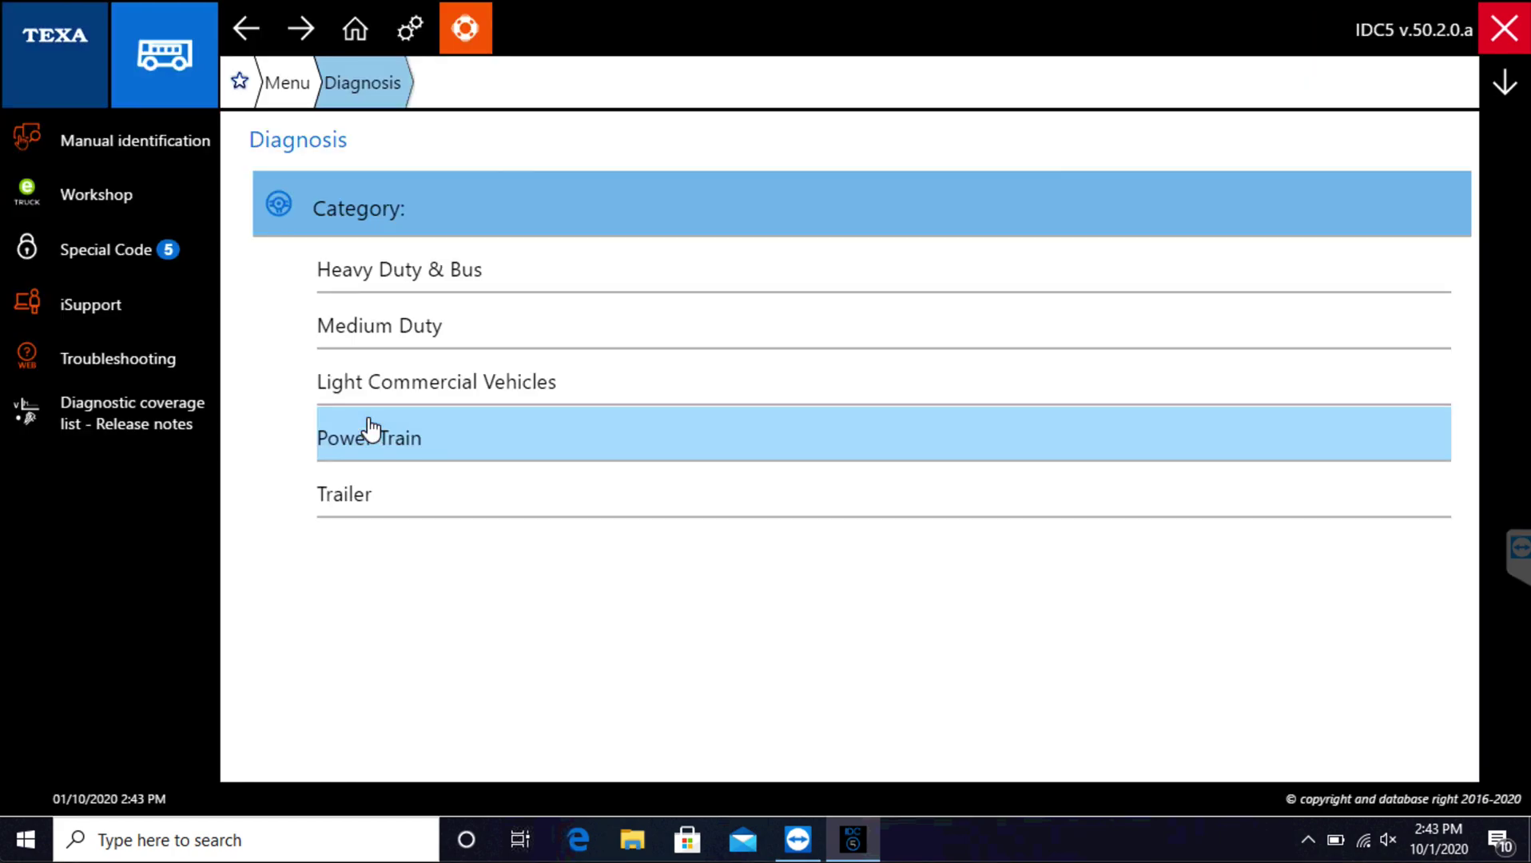
pyautogui.click(415, 281)
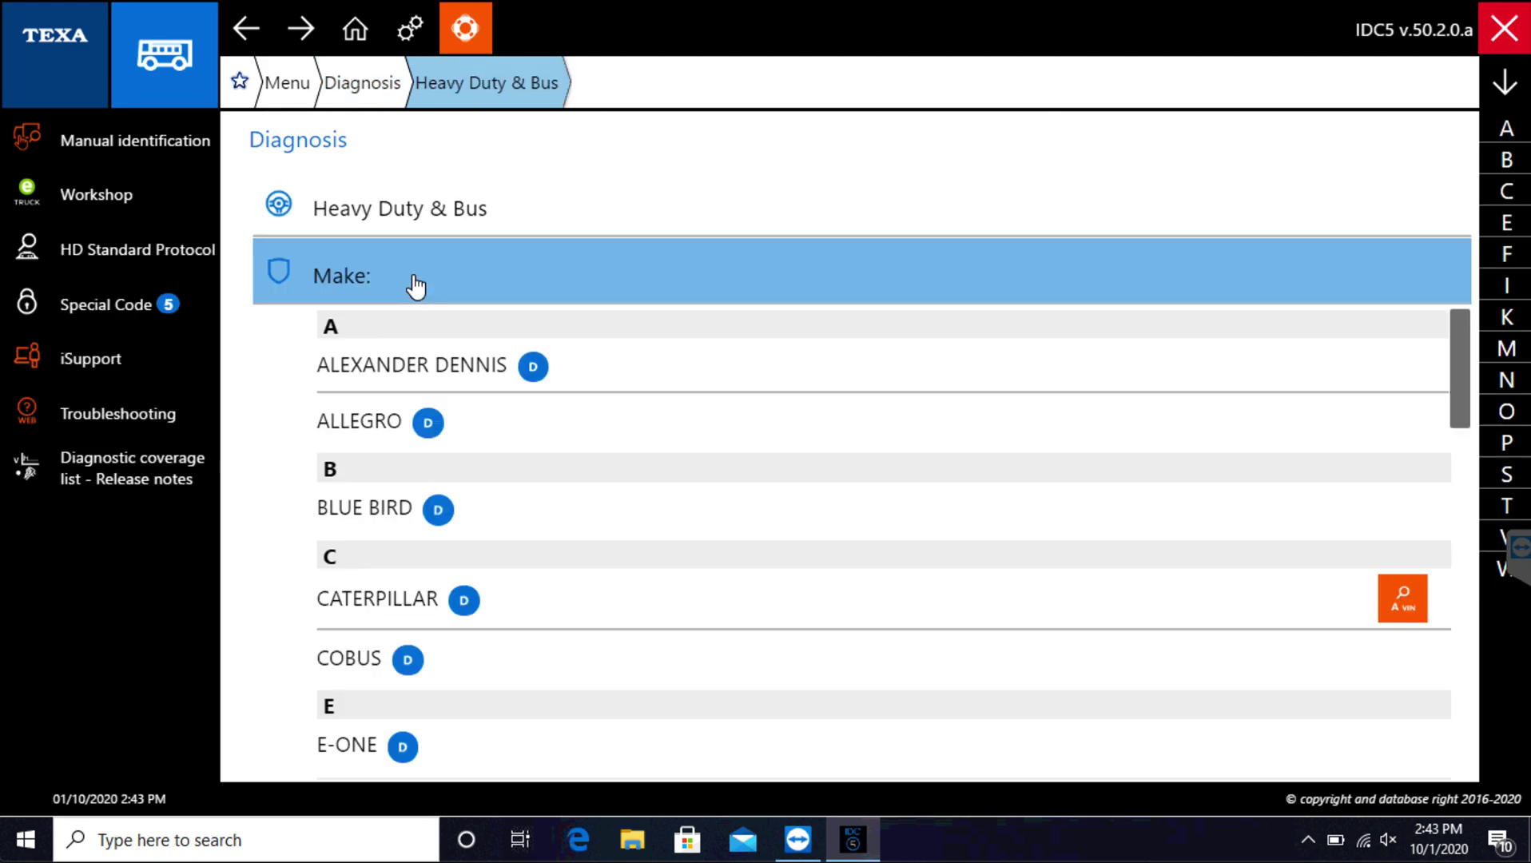
pyautogui.scroll(-5, 549, 447)
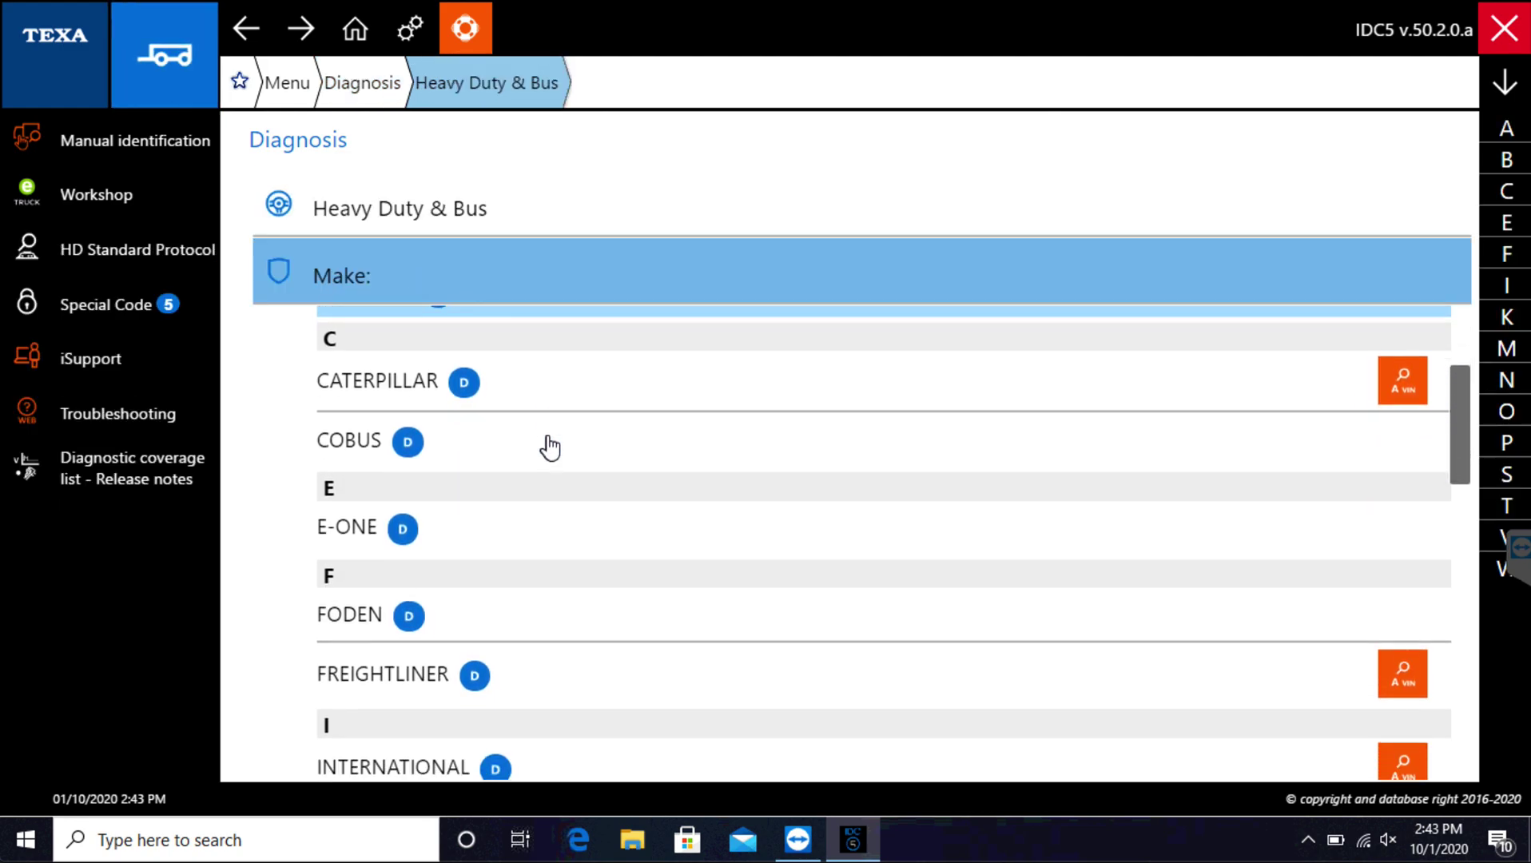
pyautogui.click(400, 611)
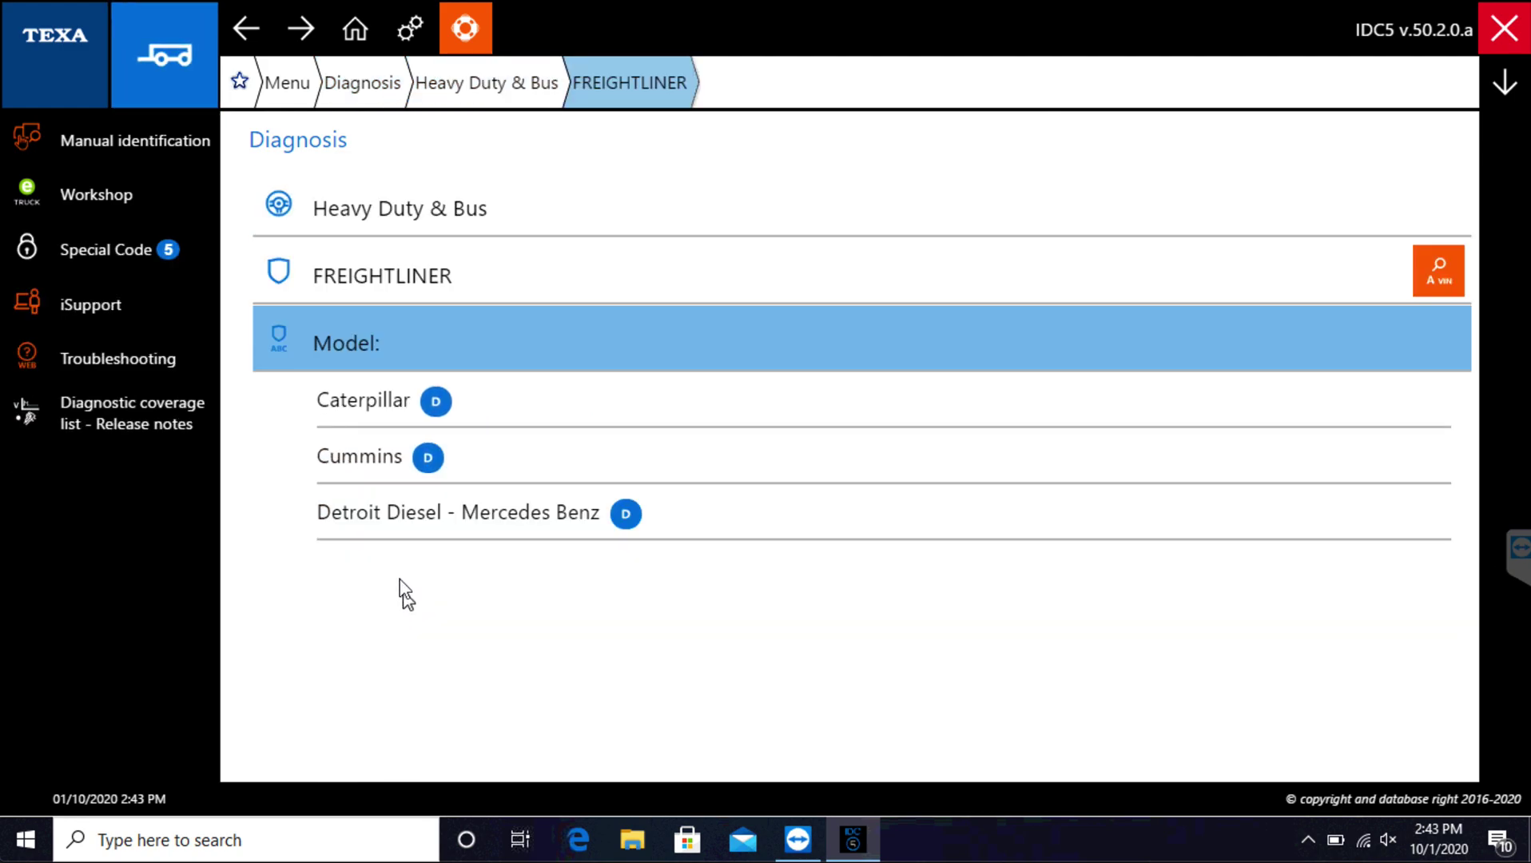
pyautogui.click(378, 457)
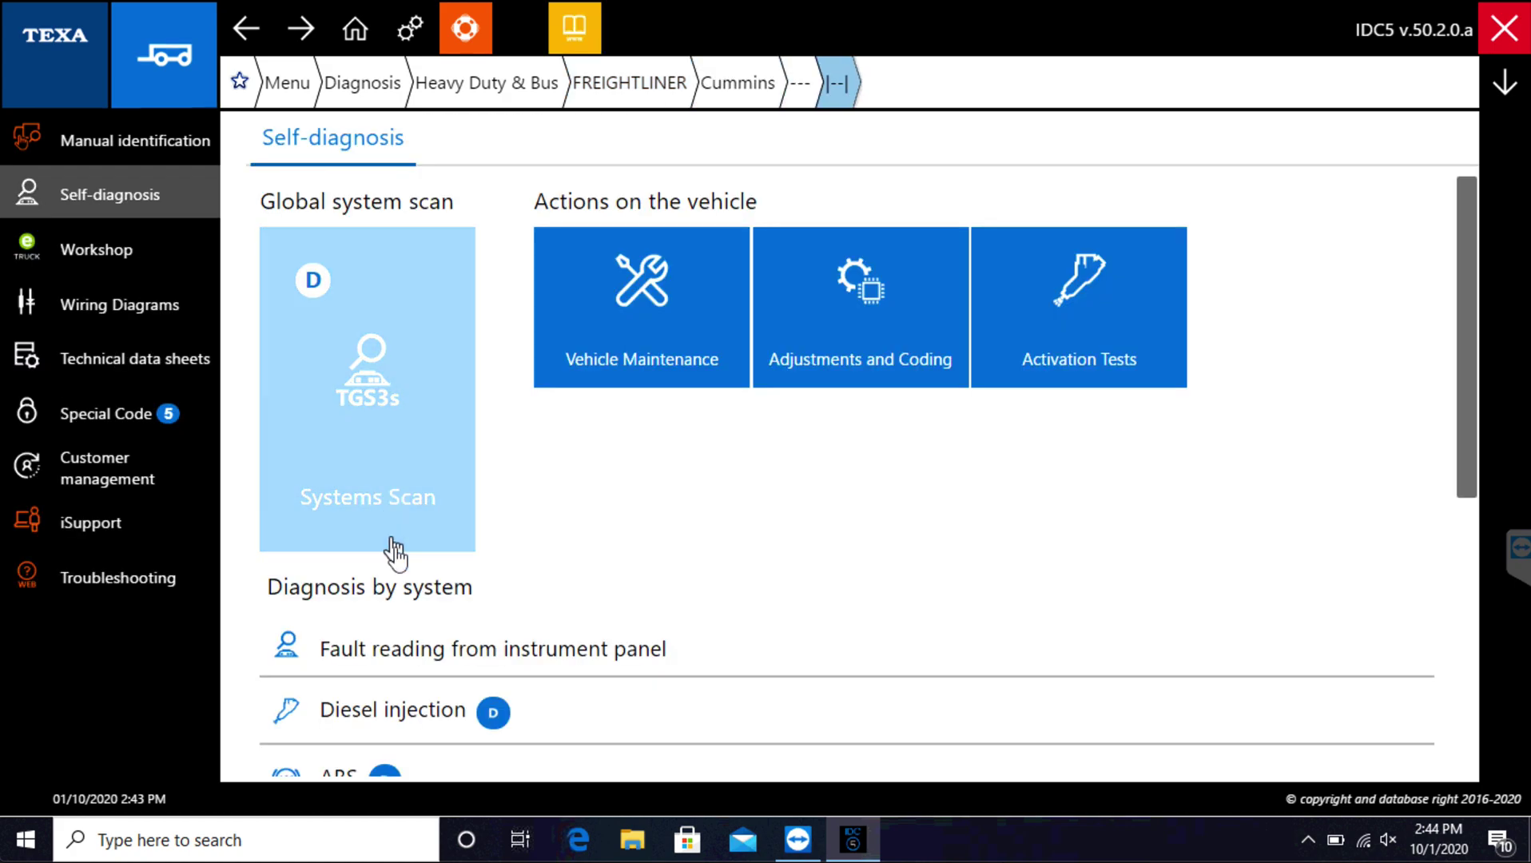
pyautogui.scroll(-2, 397, 559)
pyautogui.click(411, 563)
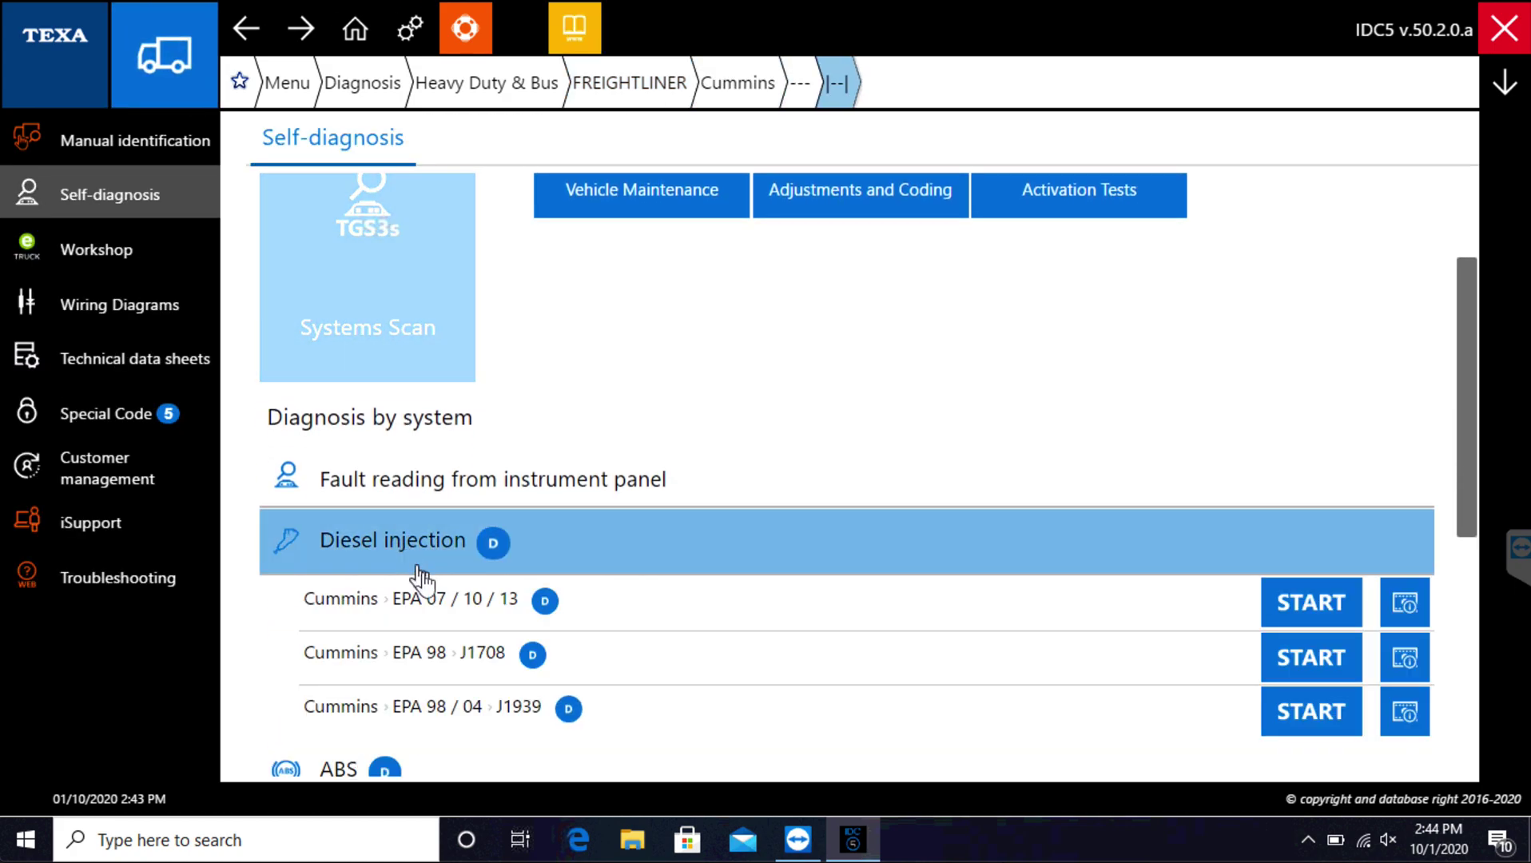
# - Start Cummins EPA 07/10/13 in Self-diagnosis mode and accept the responsibility conditions
pyautogui.click(1322, 606)
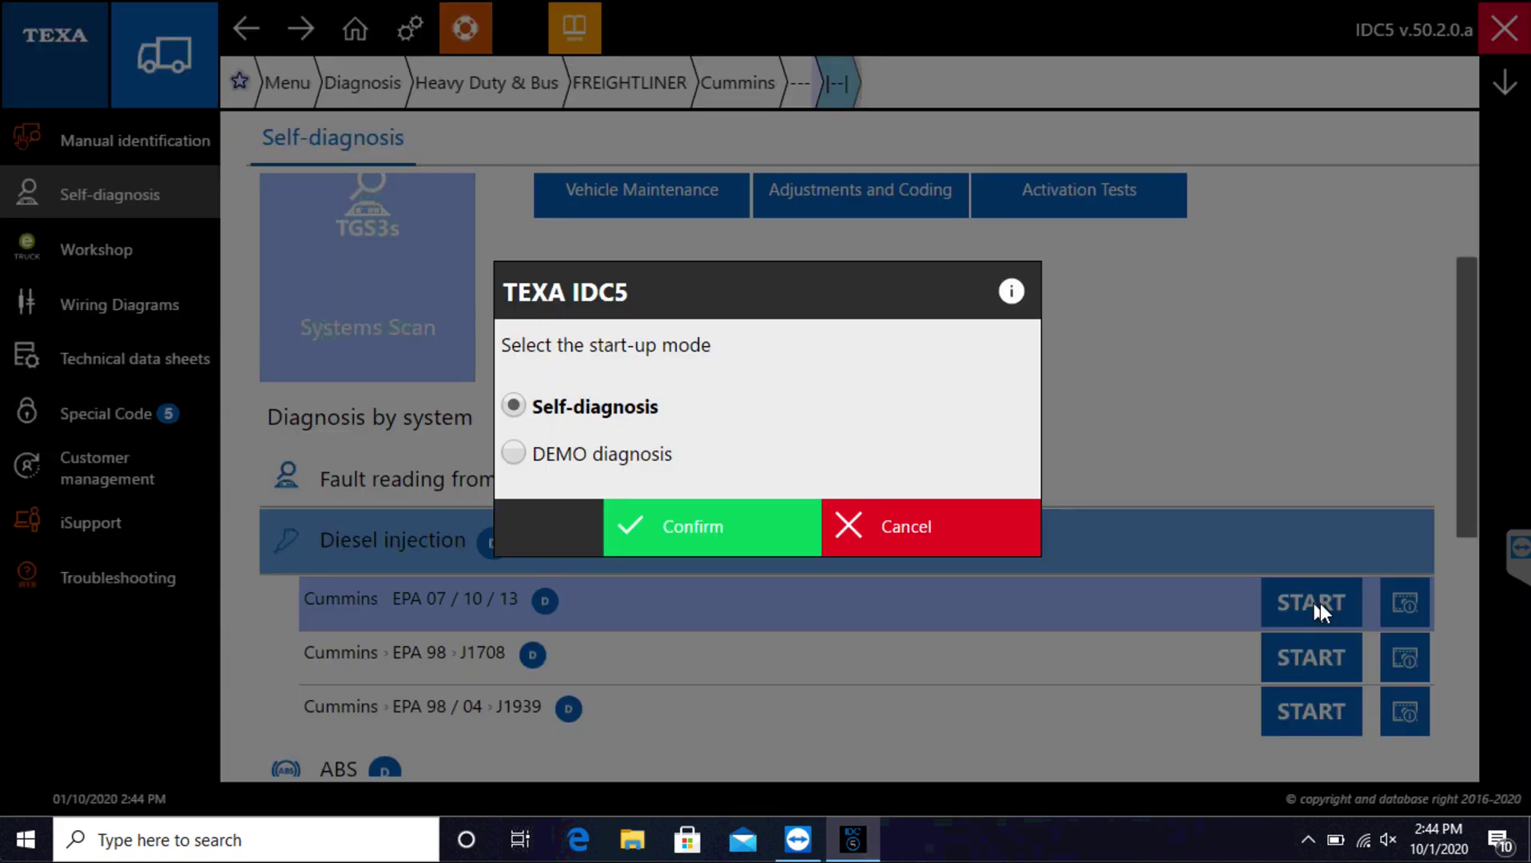
pyautogui.click(724, 539)
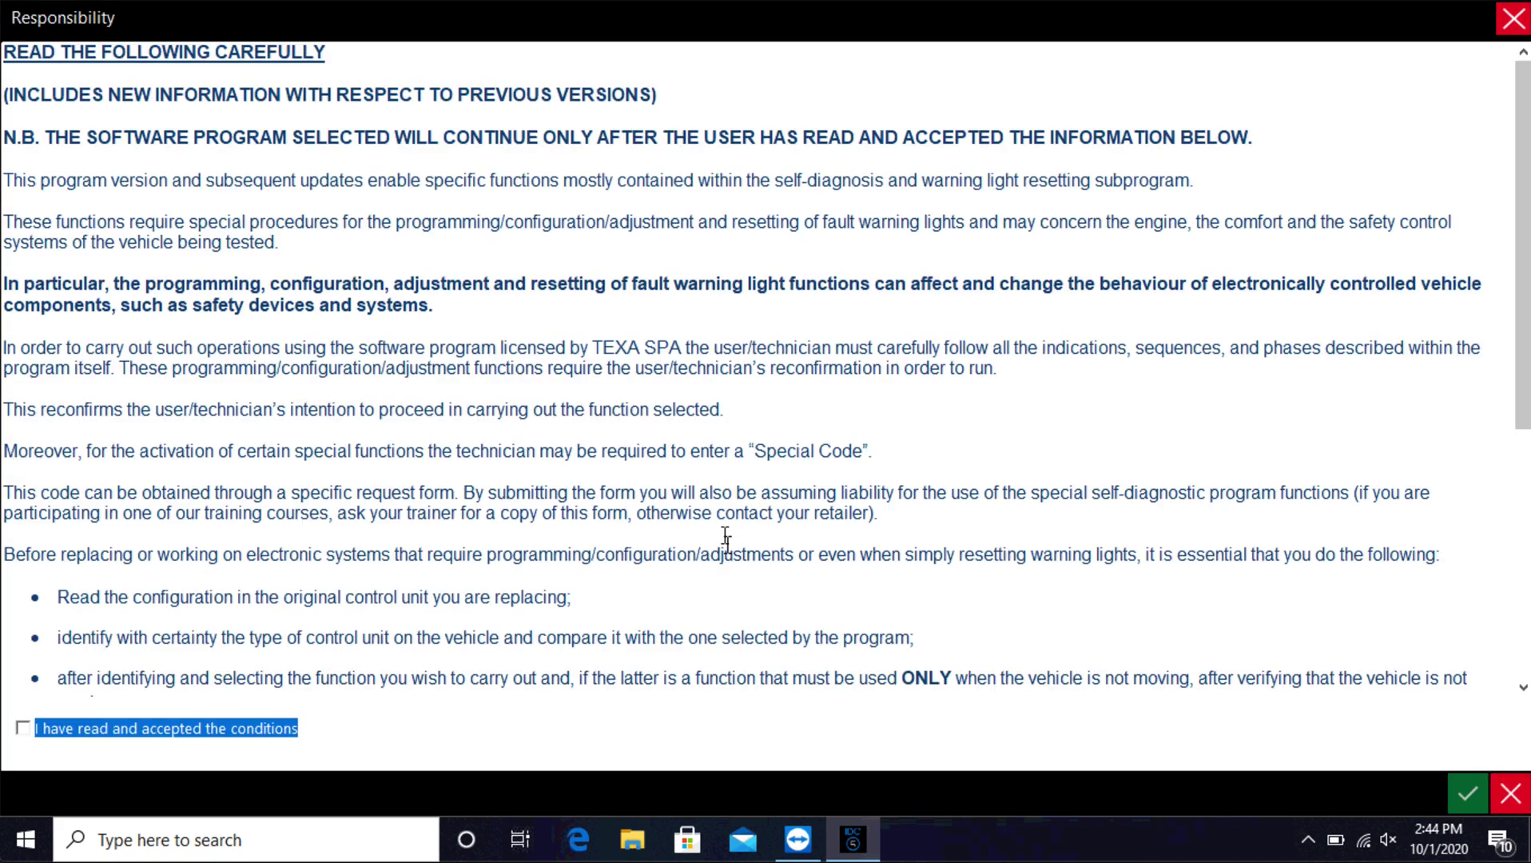
pyautogui.click(22, 728)
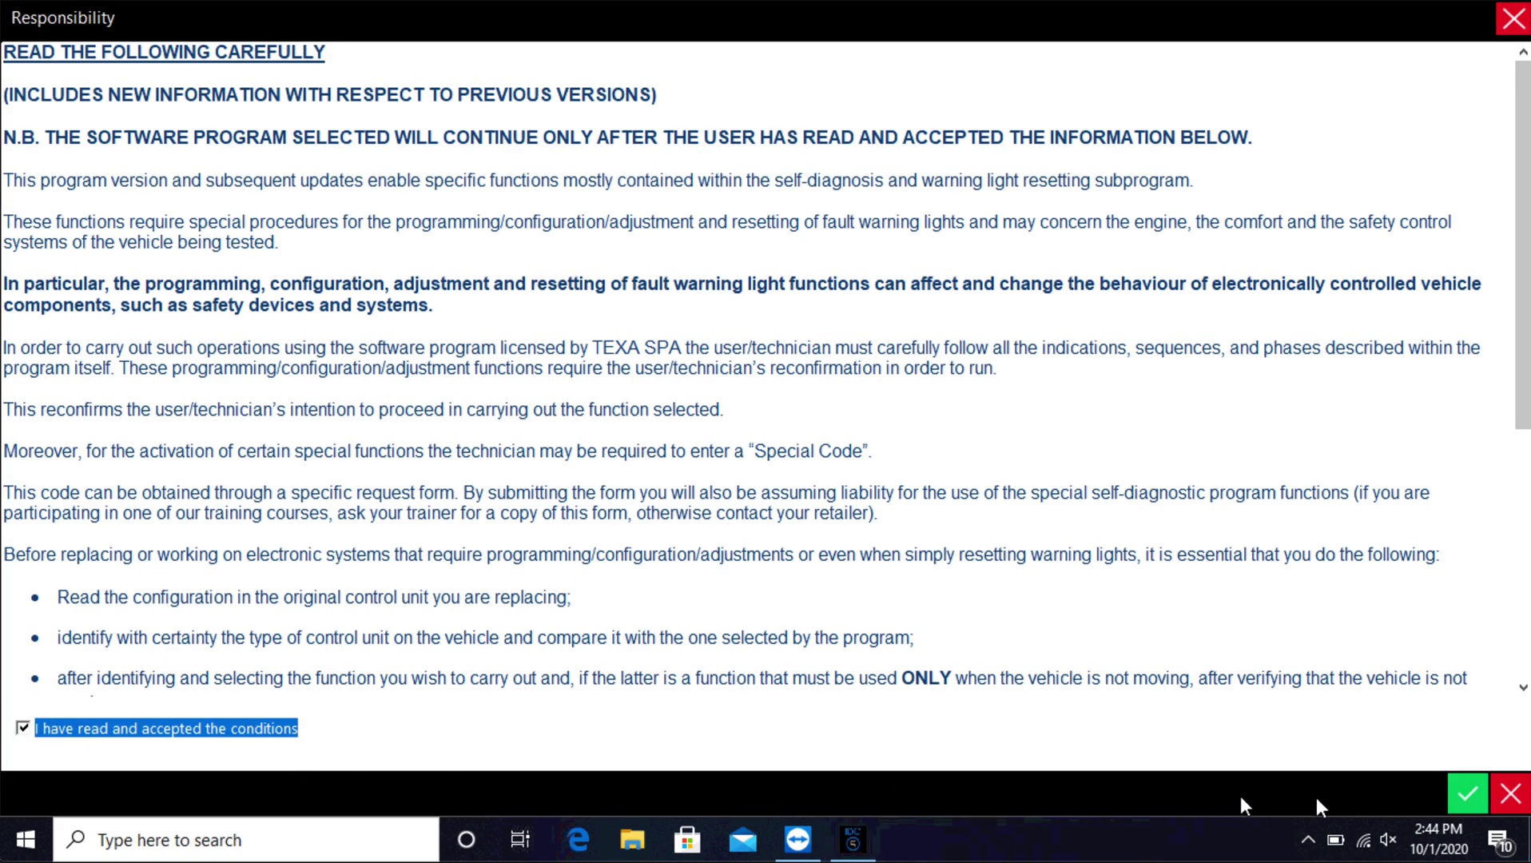
pyautogui.click(1452, 791)
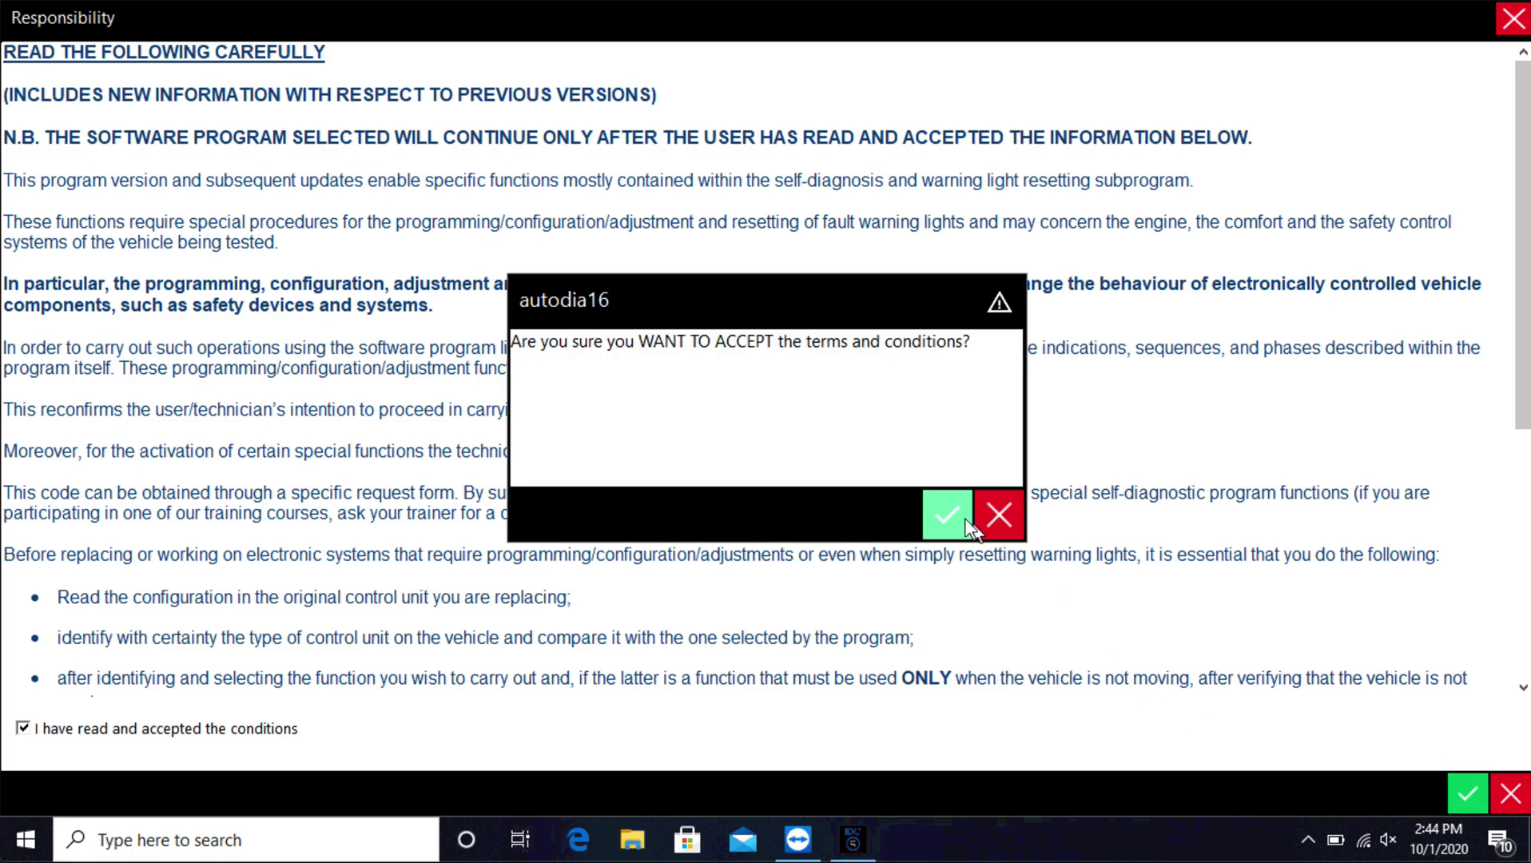
pyautogui.click(962, 516)
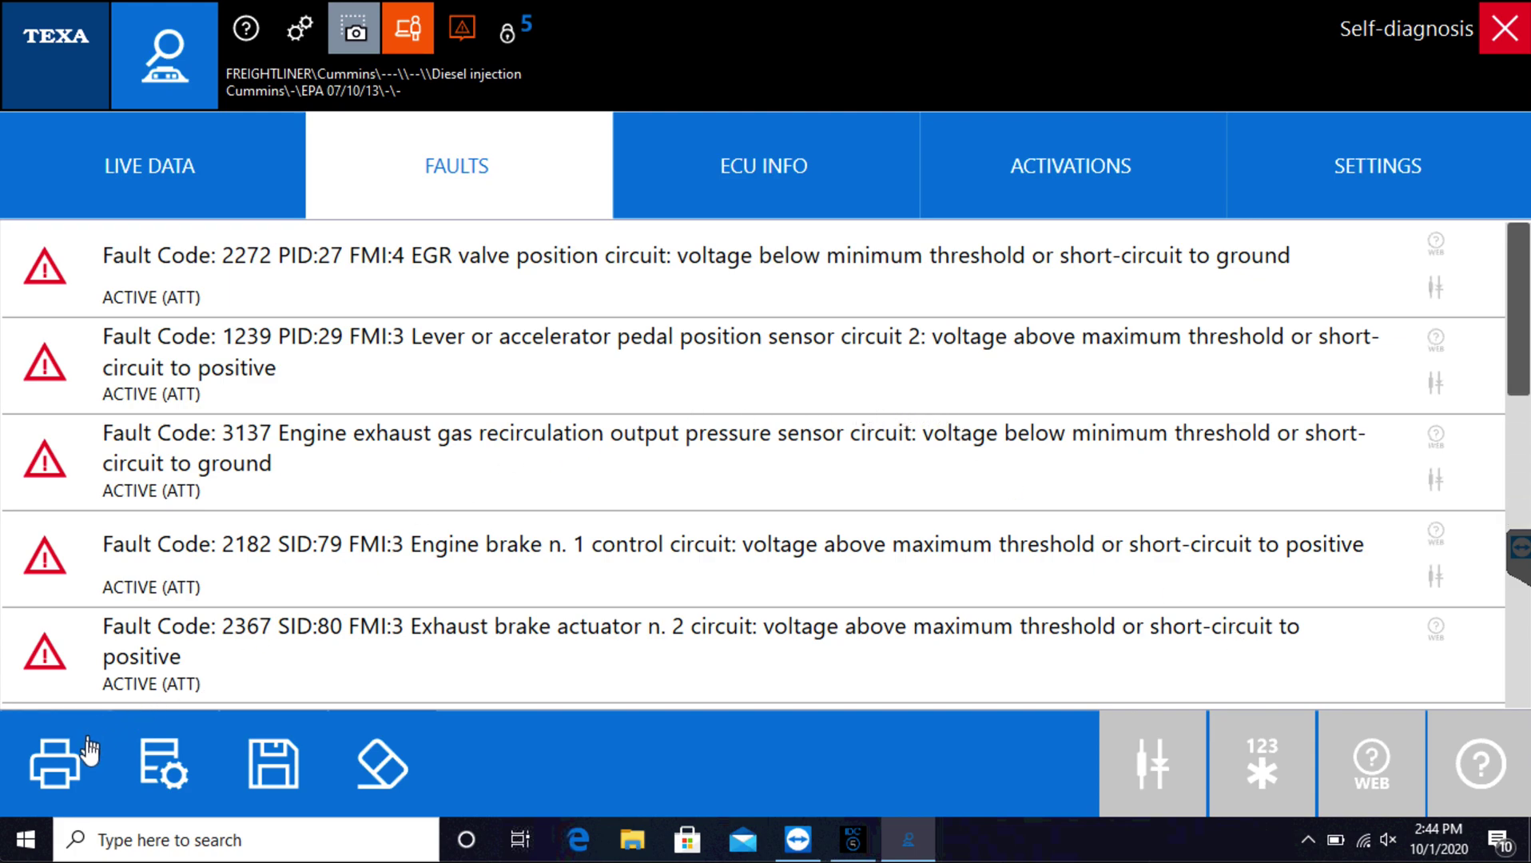
# - Print the fault codes with Include FreezeFrame unticked
pyautogui.click(56, 763)
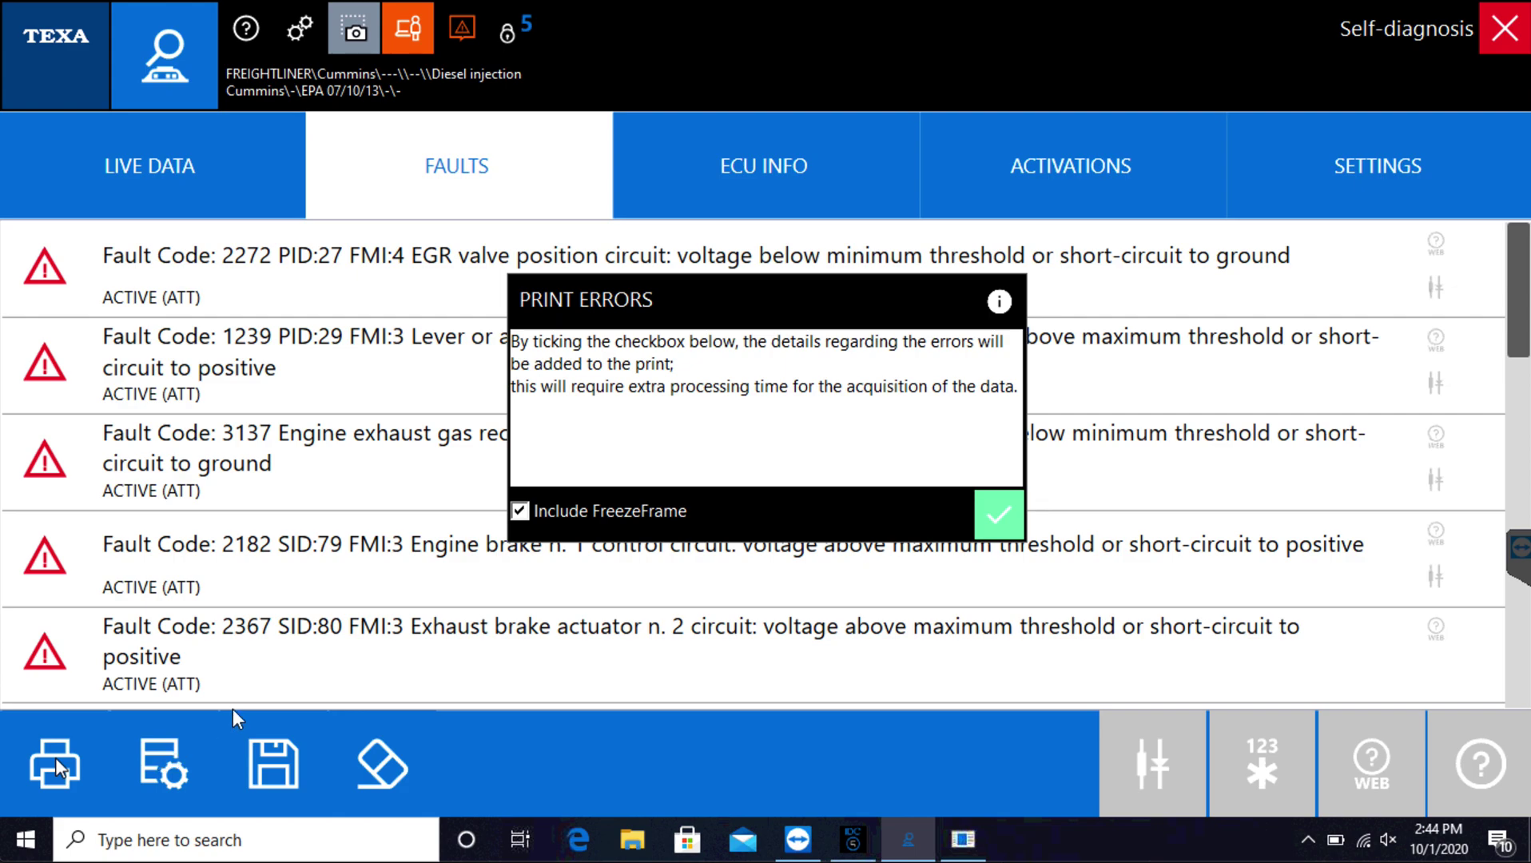
pyautogui.click(520, 509)
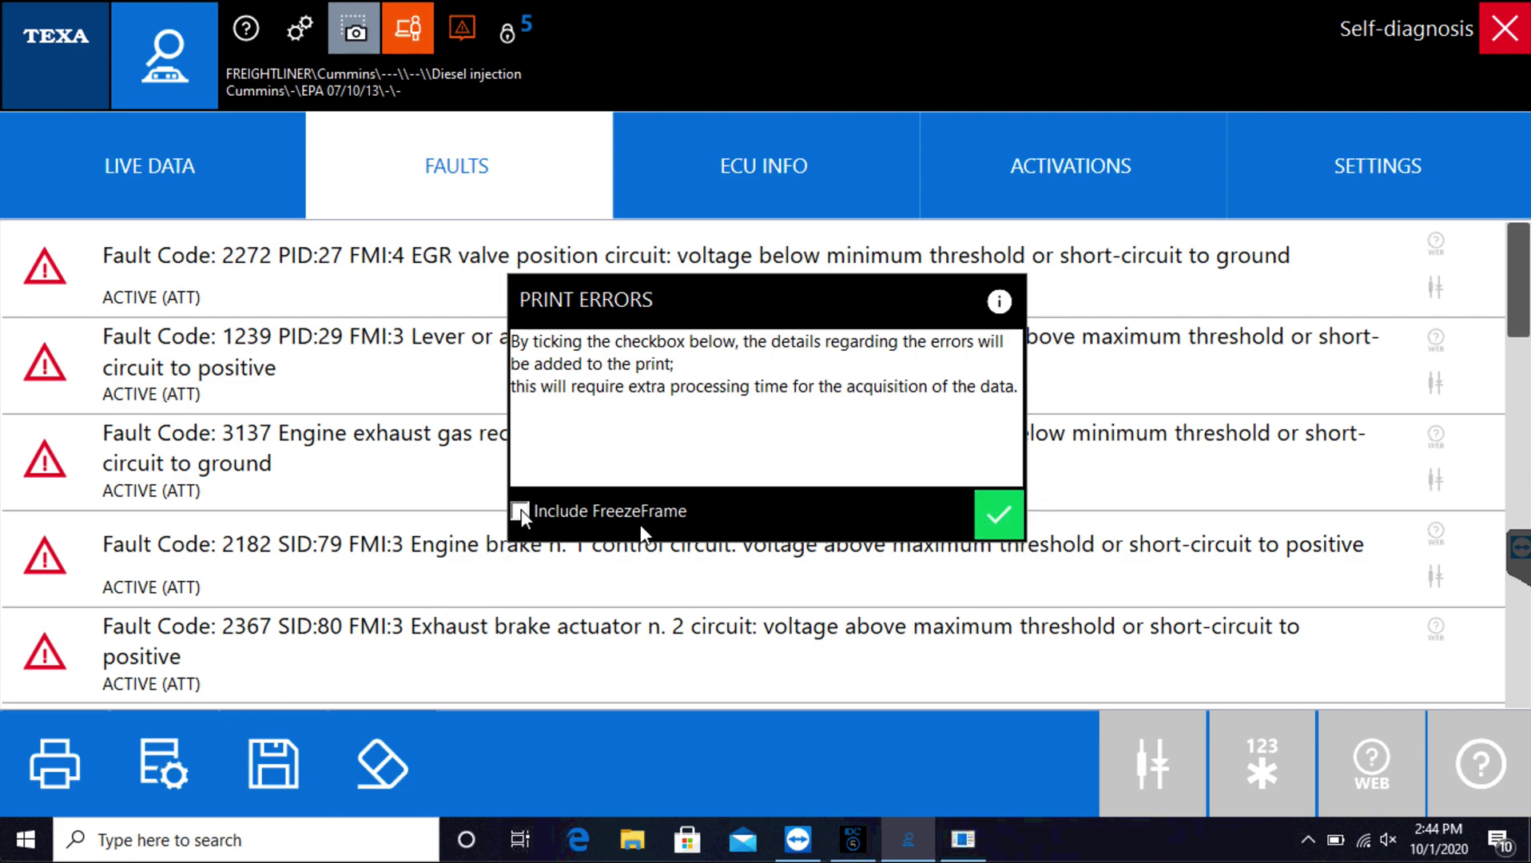
pyautogui.click(995, 516)
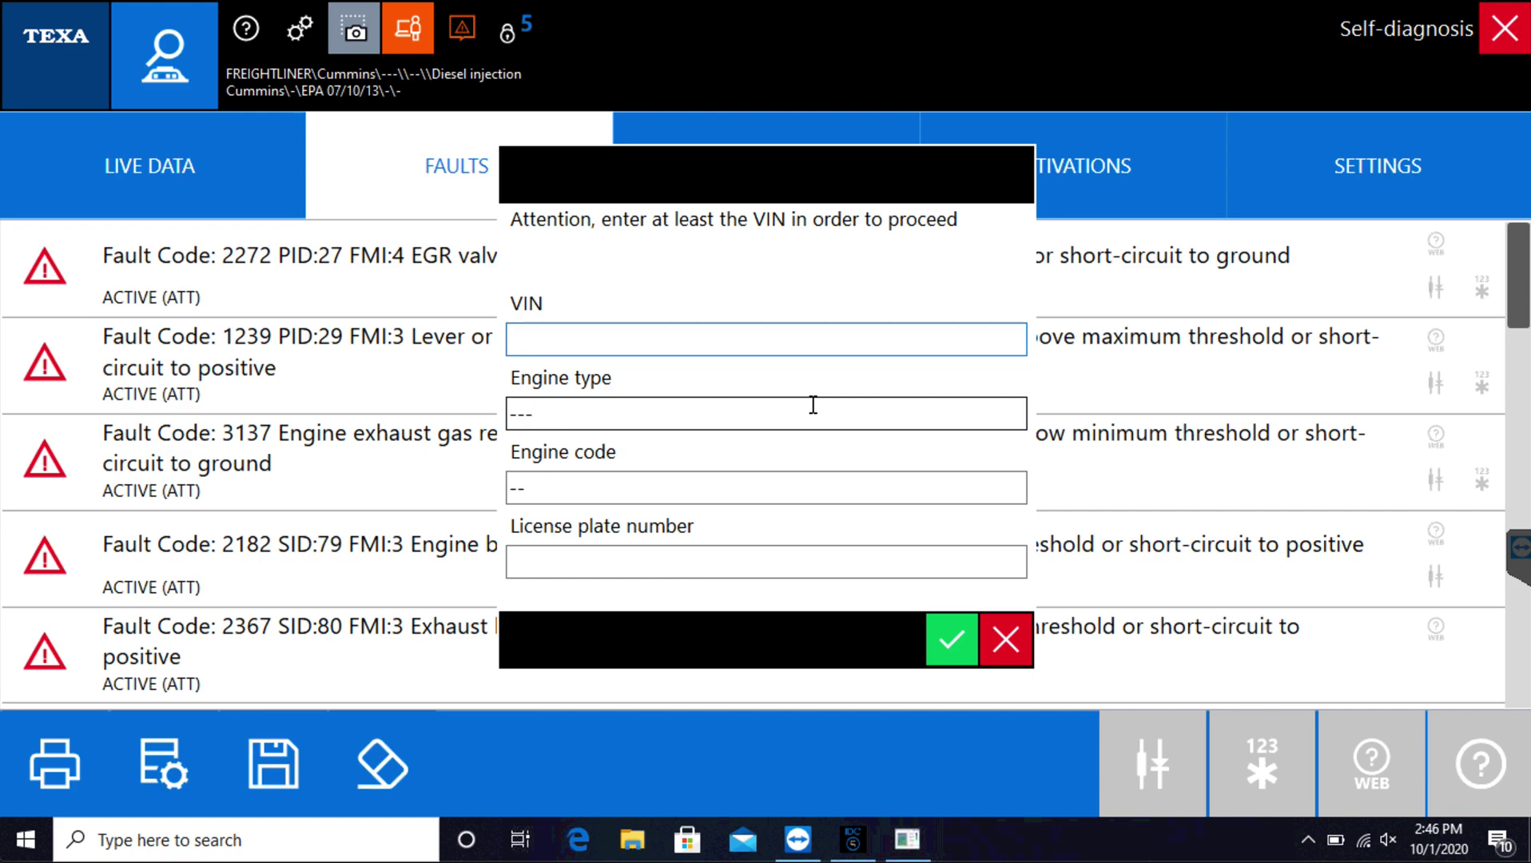
# - Fill in the vehicle's VIN on the vehicle details form
pyautogui.write('123456789123')
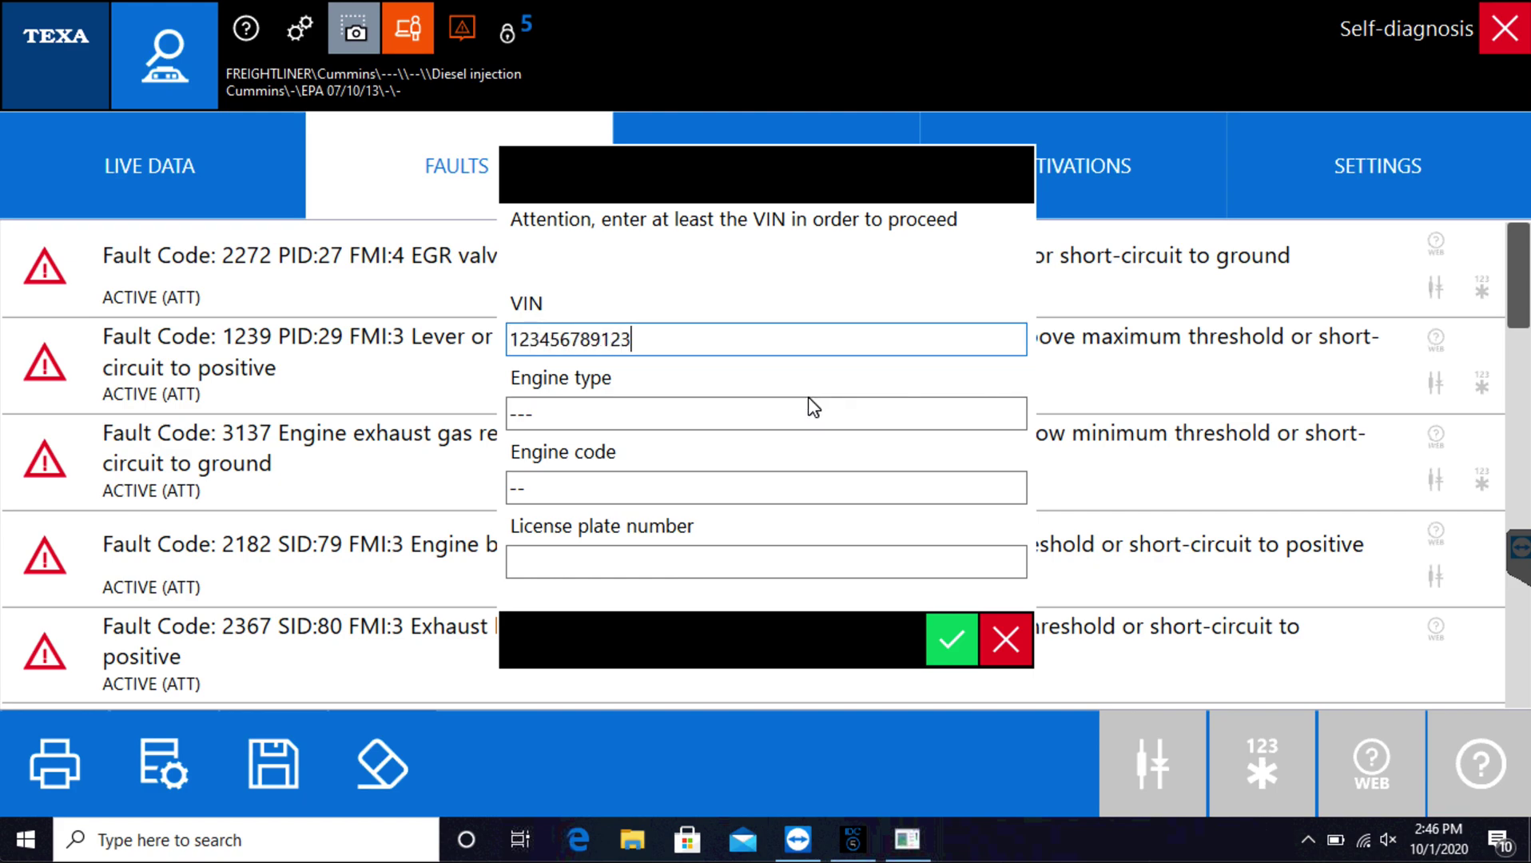
pyautogui.write('4567')
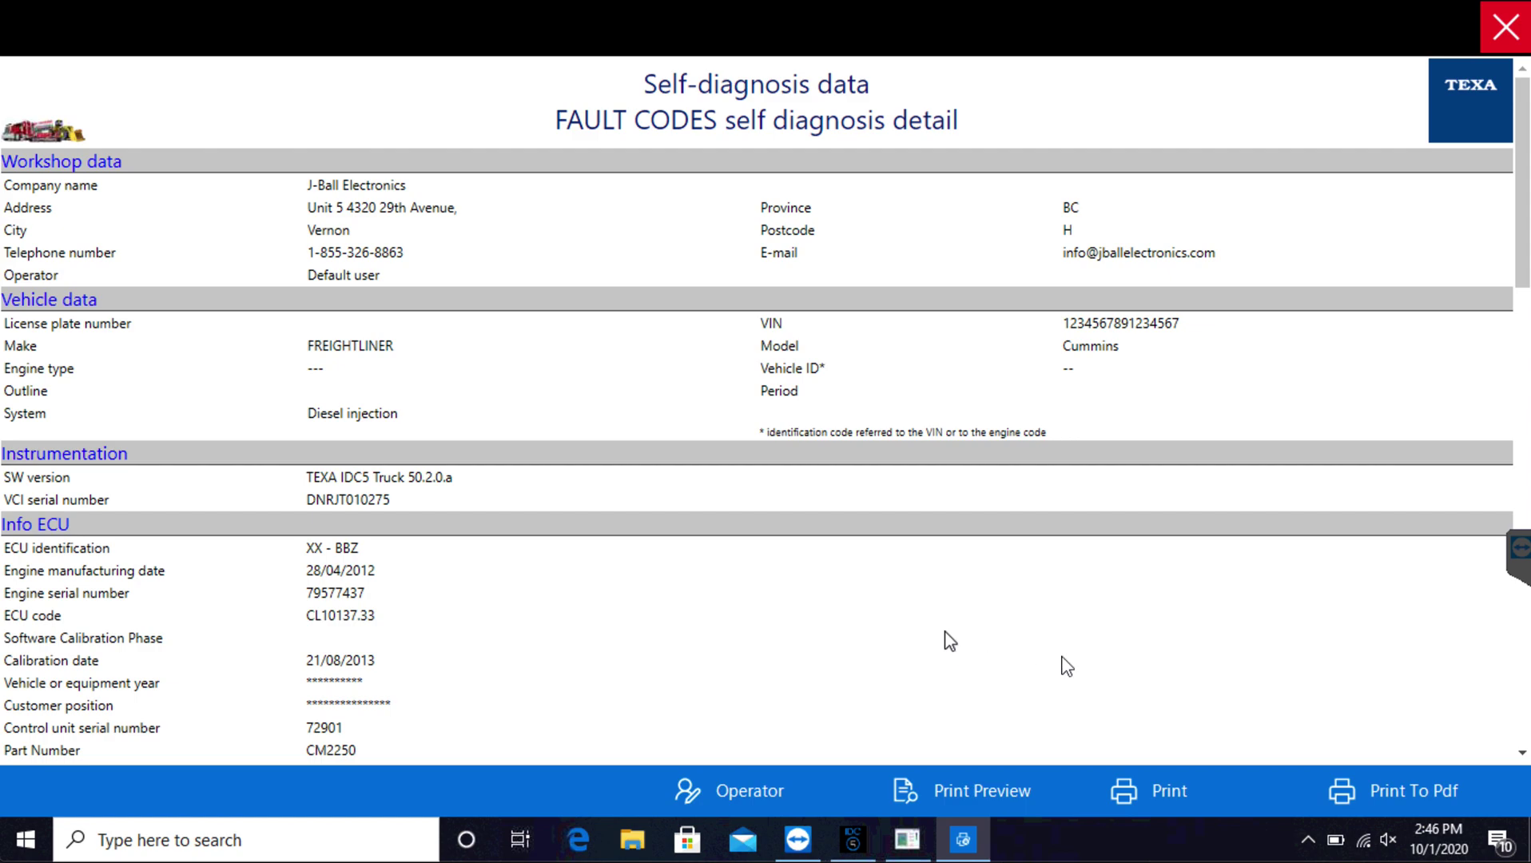
# - Print the report to a PDF named 'cummins fault codes' on the Desktop
pyautogui.click(1357, 797)
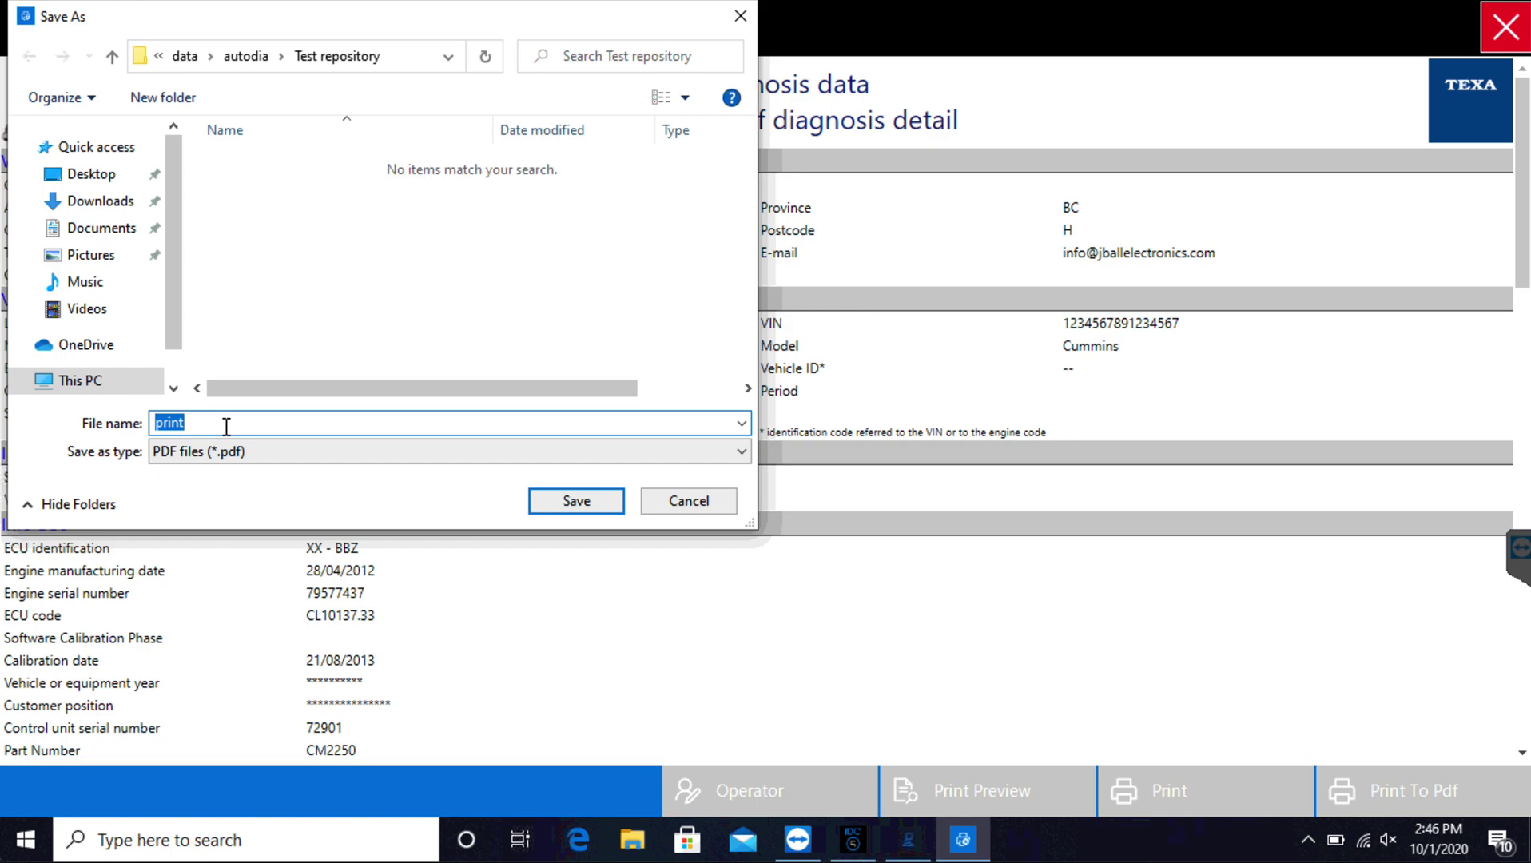
pyautogui.write('cummins fault codes')
pyautogui.click(103, 177)
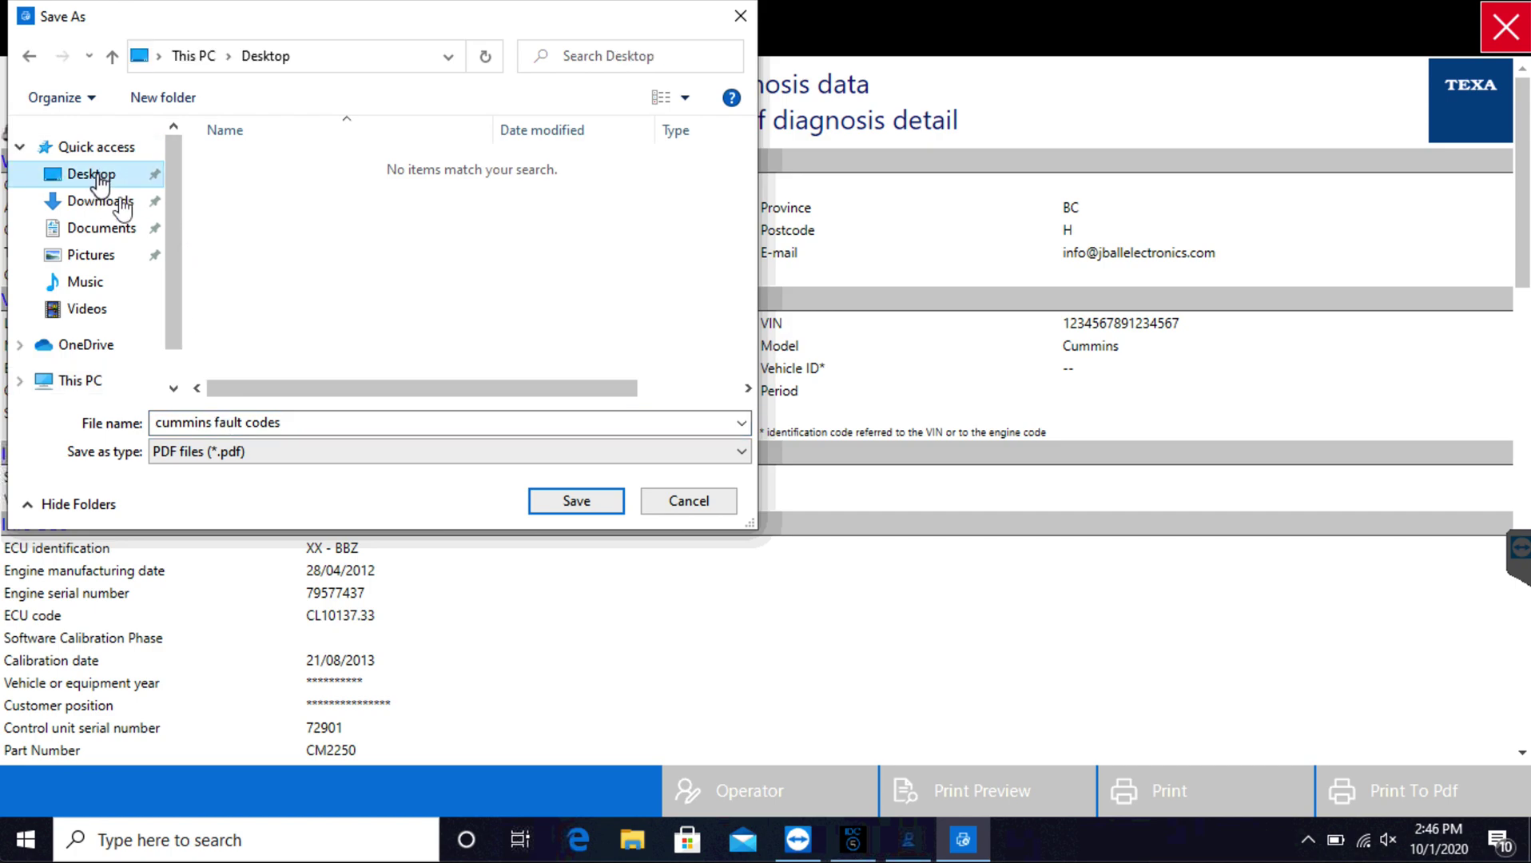
pyautogui.click(559, 508)
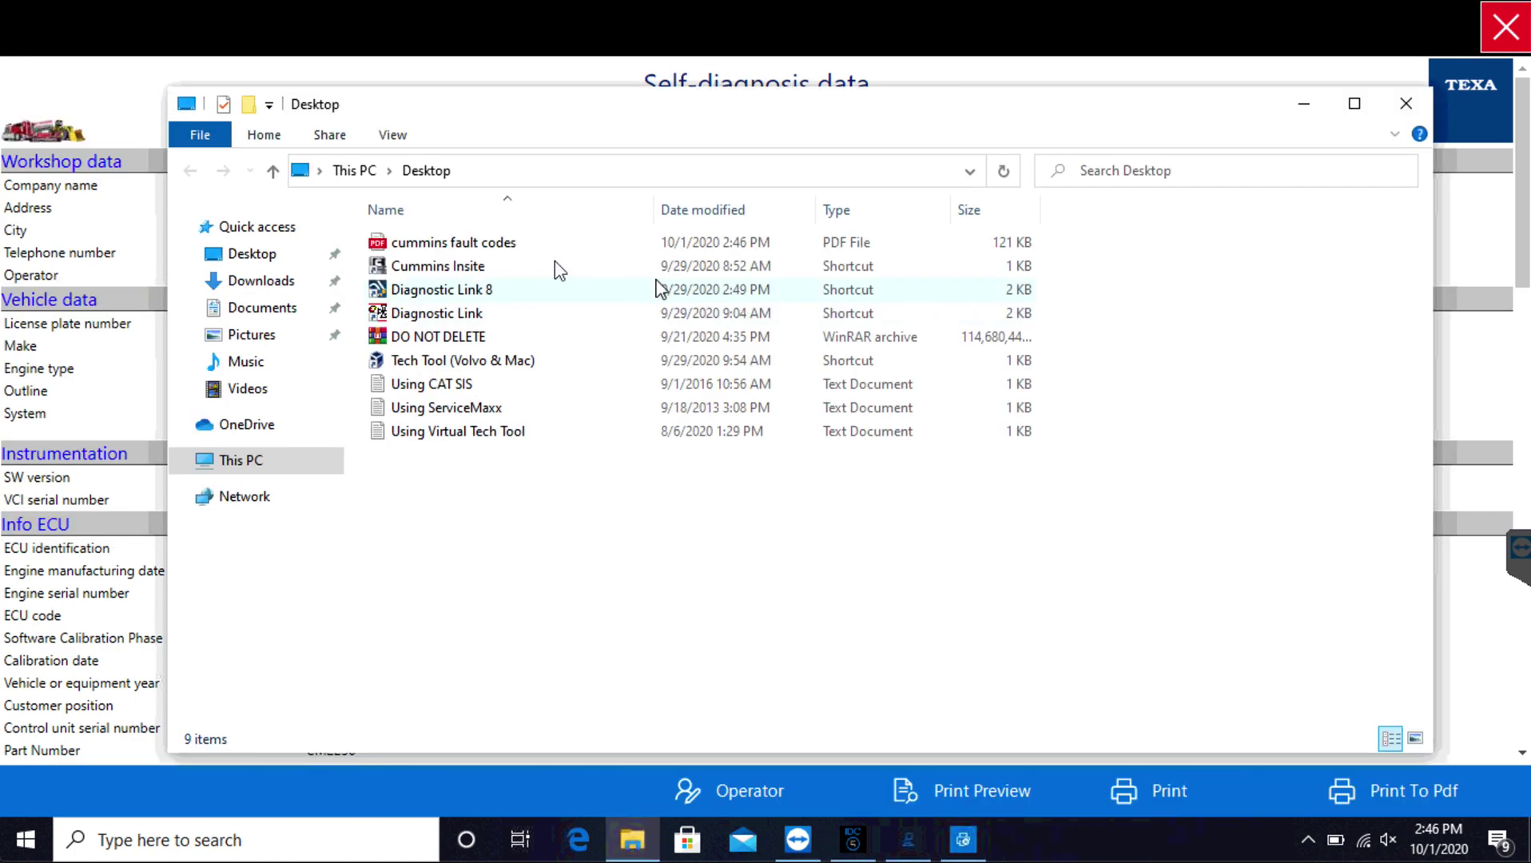
# - Open 'cummins fault codes' from the Desktop in Microsoft Edge
pyautogui.click(480, 243)
pyautogui.click(394, 242)
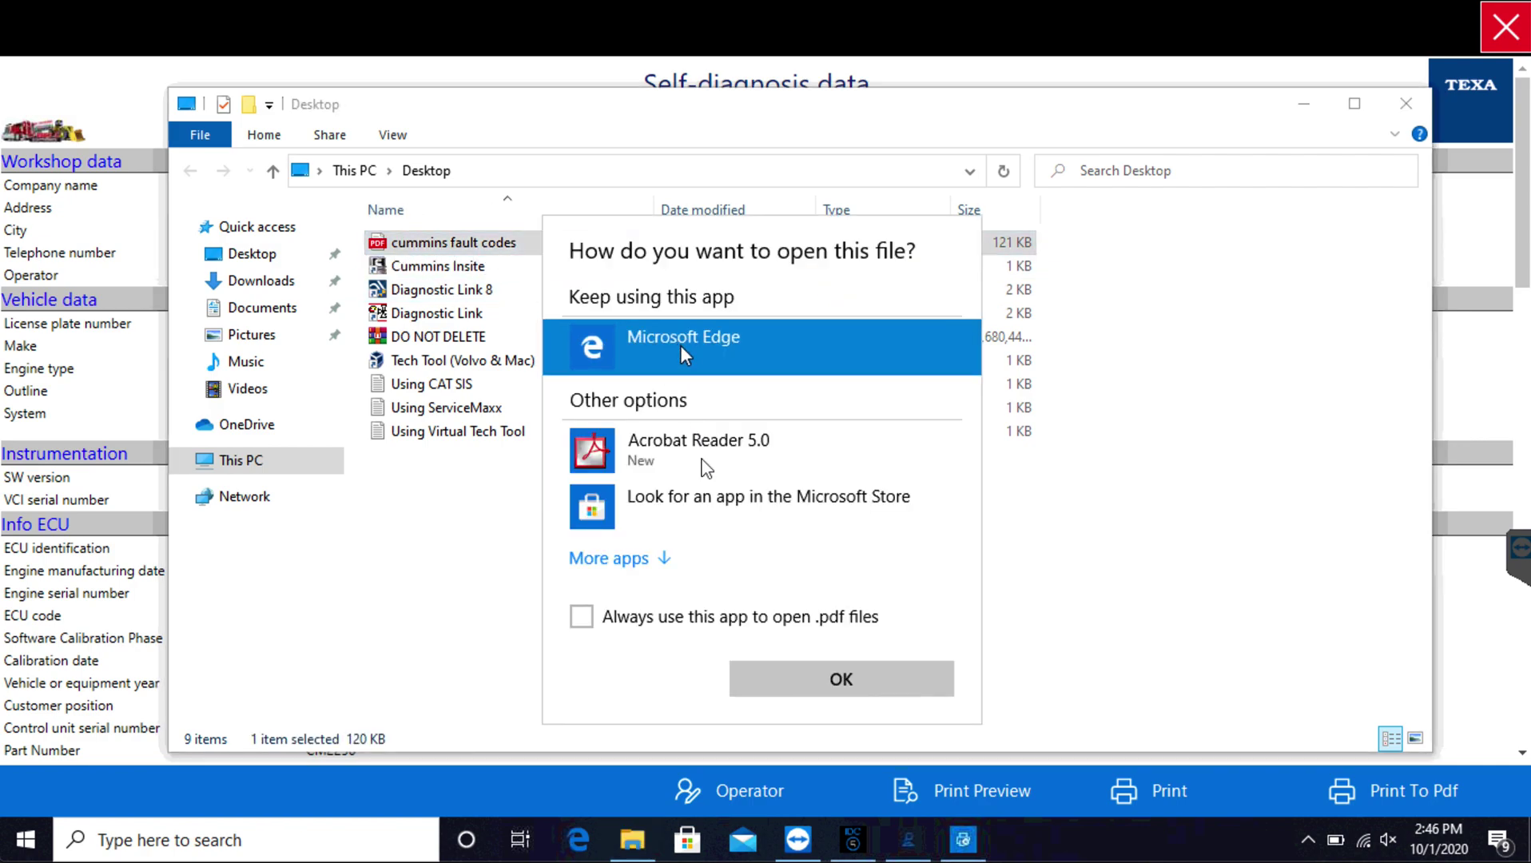
pyautogui.click(801, 678)
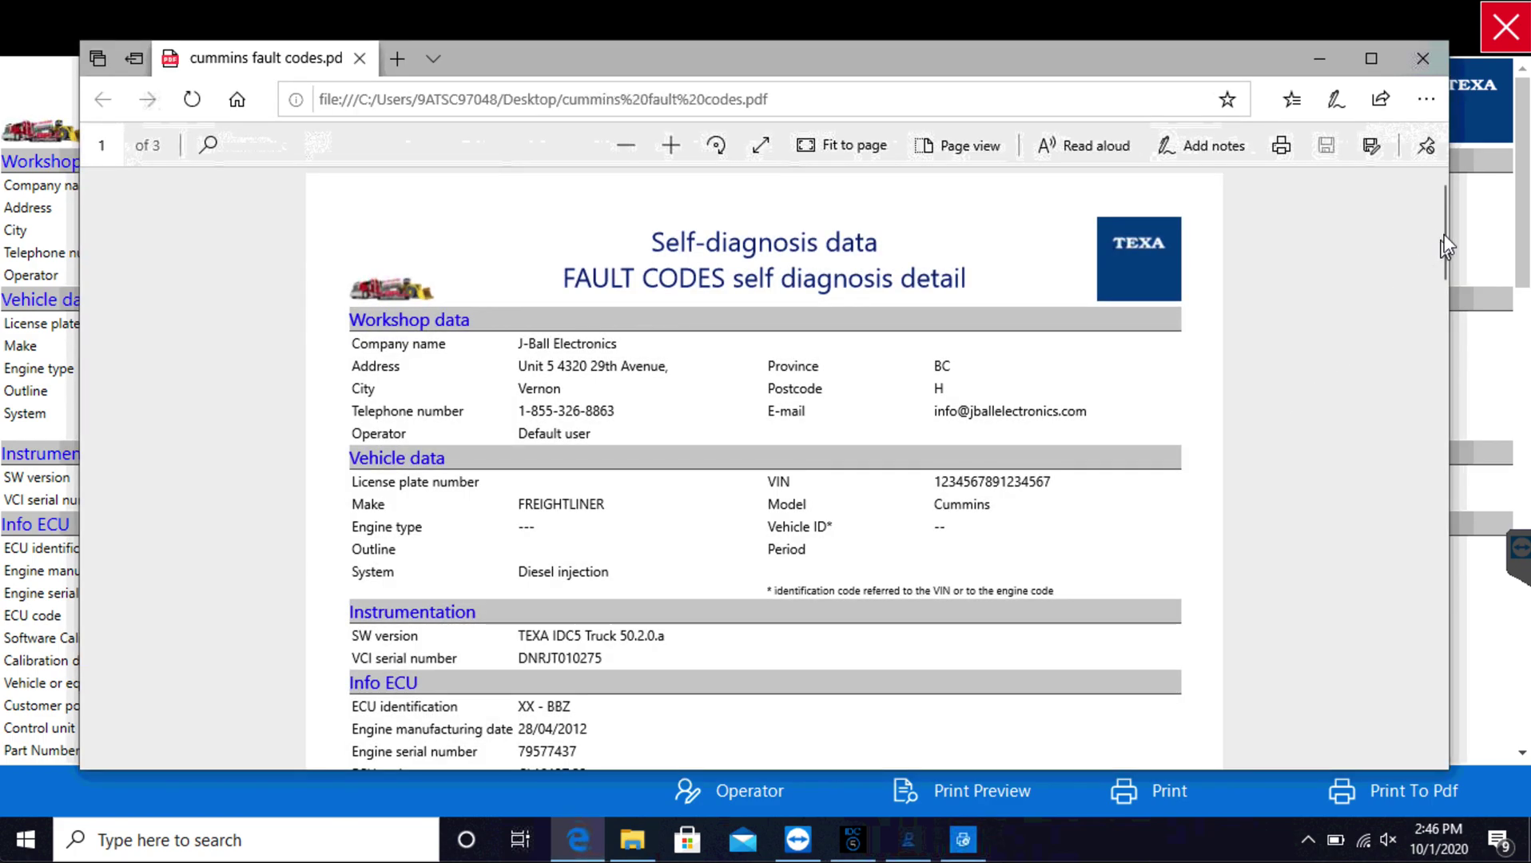
# - Dismiss Edge's 'Moving is easy' popup and close the fault codes PDF
pyautogui.moveTo(1442, 220)
pyautogui.mouseDown()
pyautogui.moveTo(1434, 586)
pyautogui.moveTo(1435, 200)
pyautogui.mouseUp()
pyautogui.click(1386, 434)
pyautogui.click(1436, 450)
pyautogui.click(1422, 59)
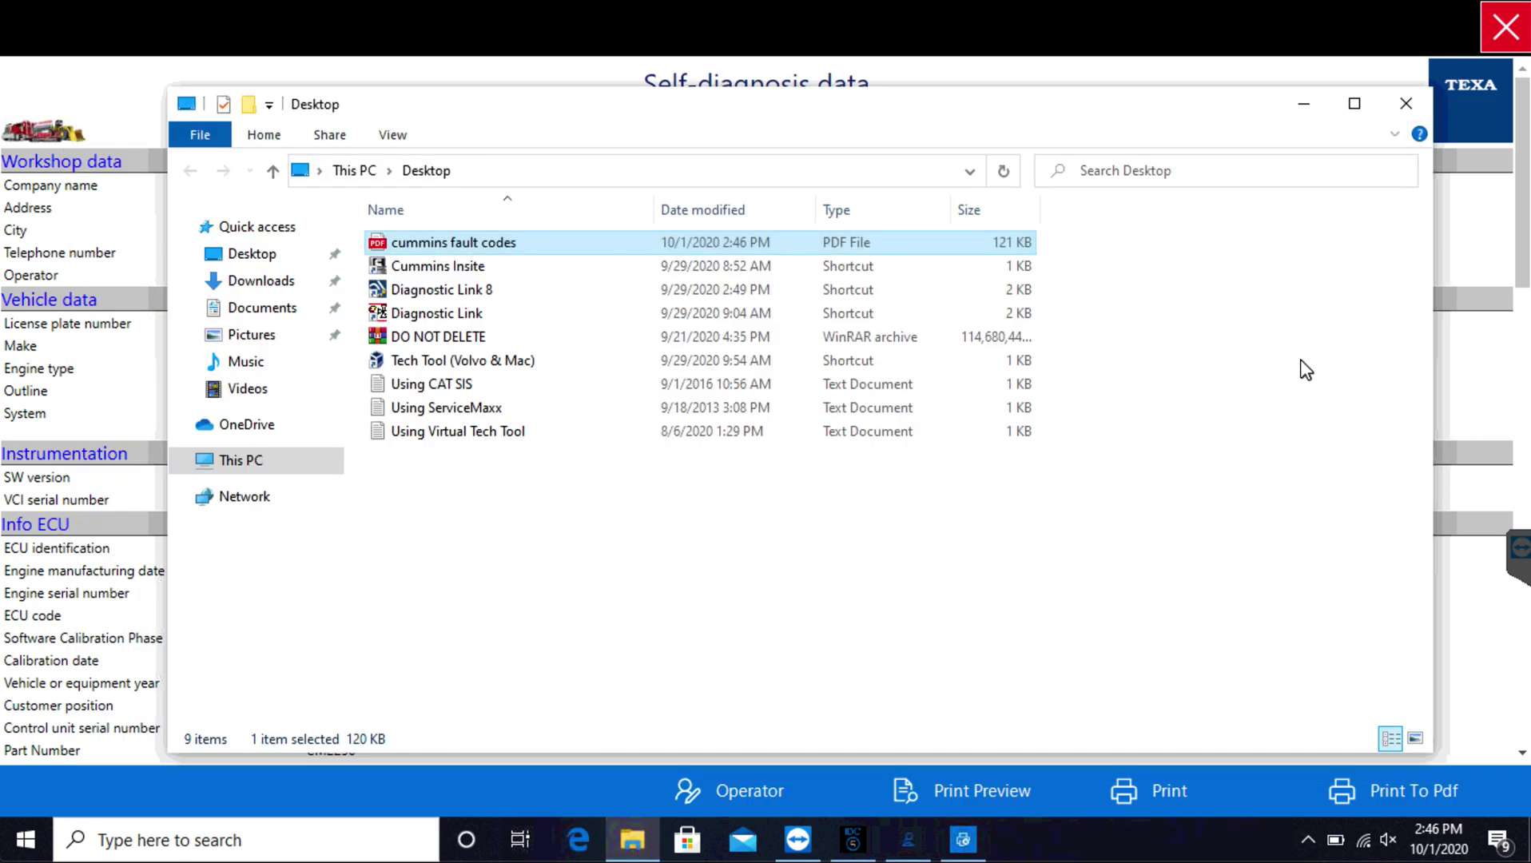
# - Close the Desktop folder window and switch to the ECU INFO tab
pyautogui.click(1404, 104)
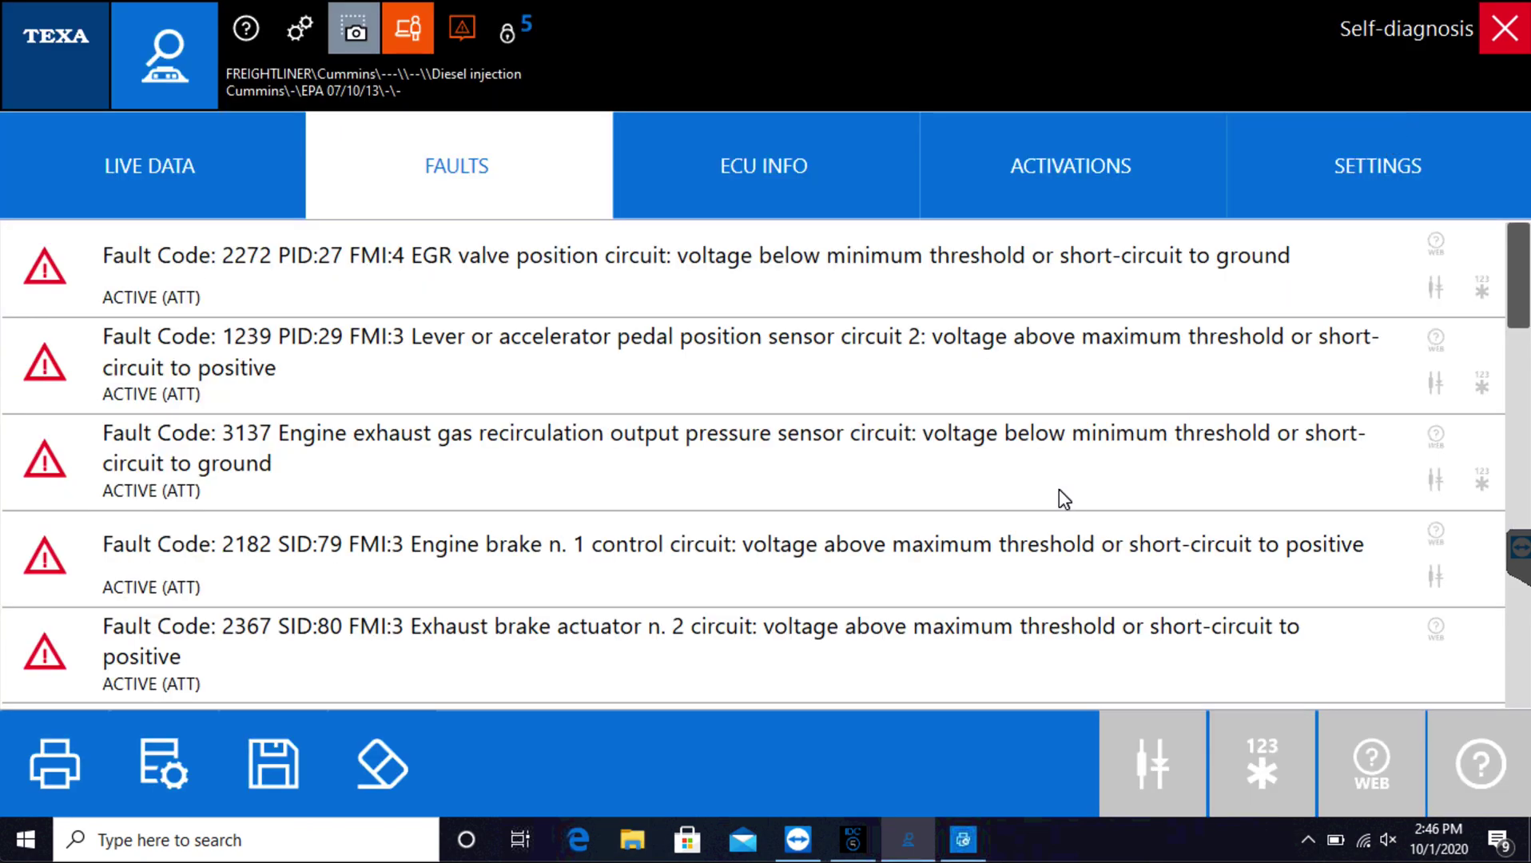
pyautogui.click(769, 164)
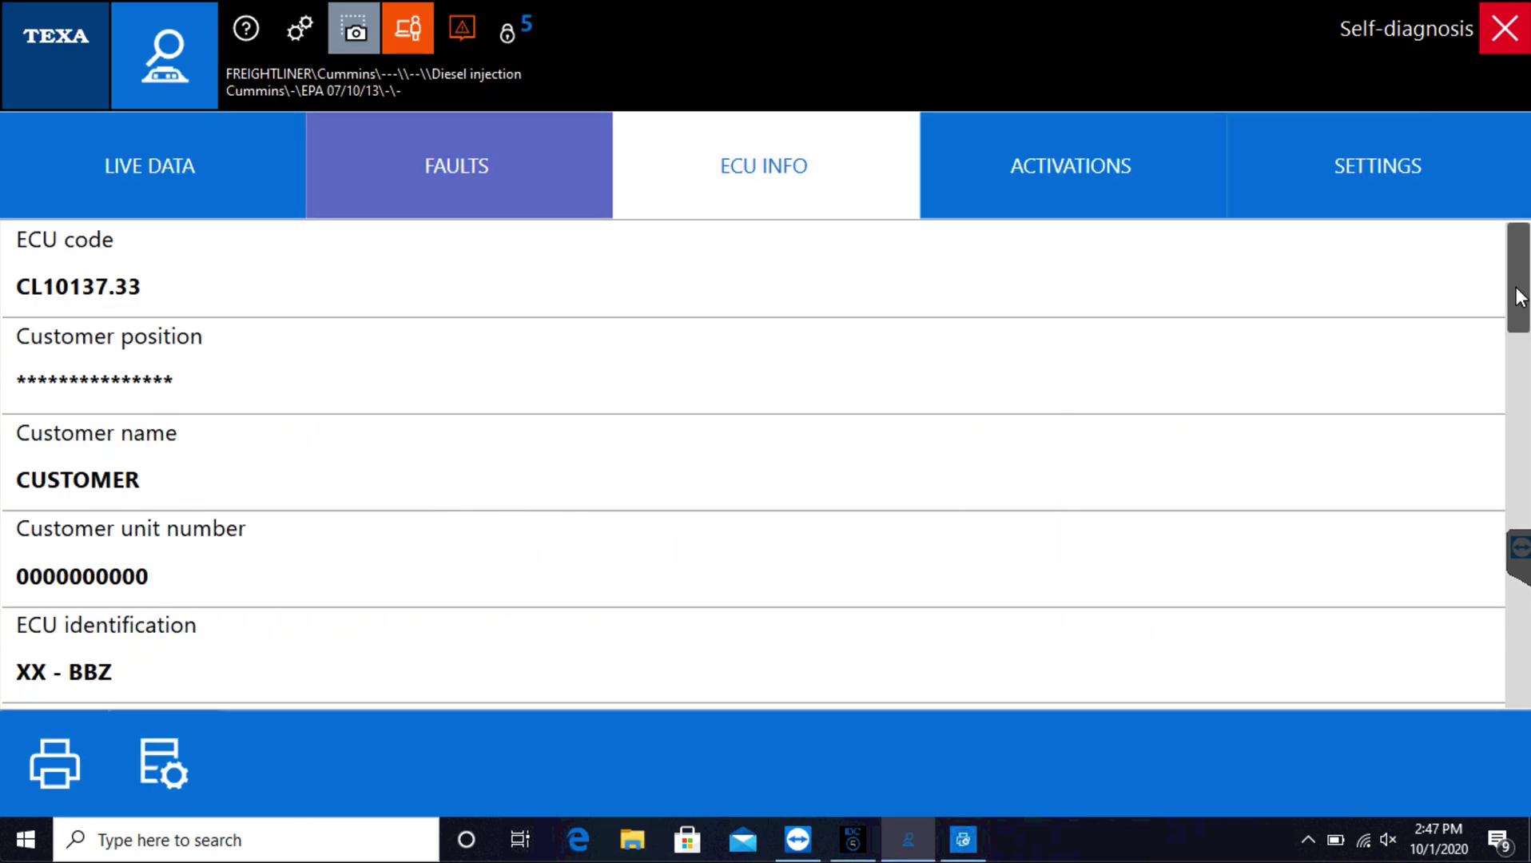
pyautogui.moveTo(1514, 302); pyautogui.dragTo(1517, 232)
# - Print the ECU info to a PDF file, with its generated files folder opened afterwards
pyautogui.click(68, 779)
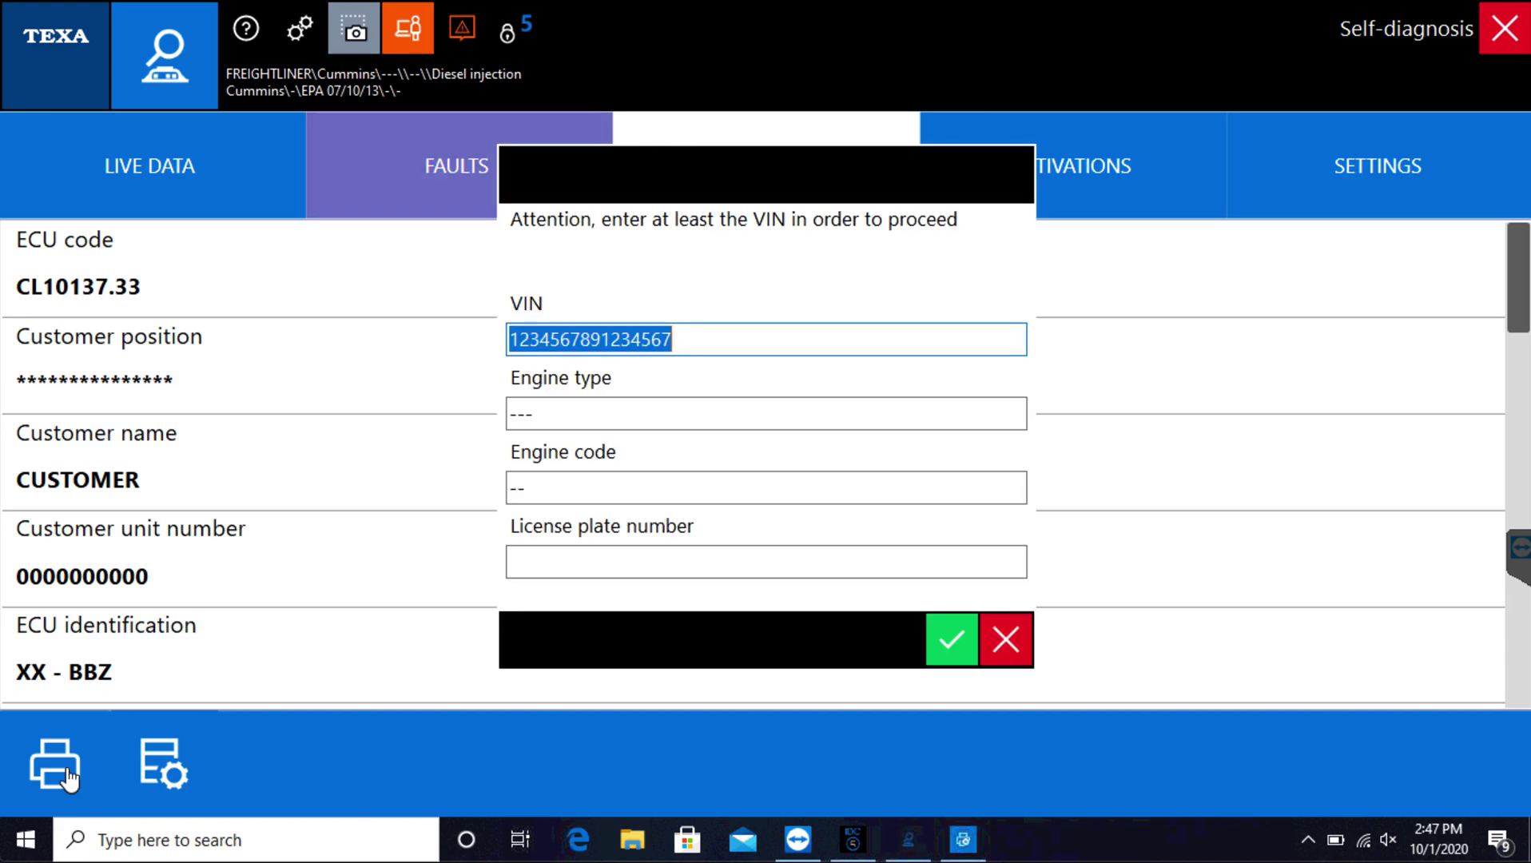
pyautogui.click(953, 640)
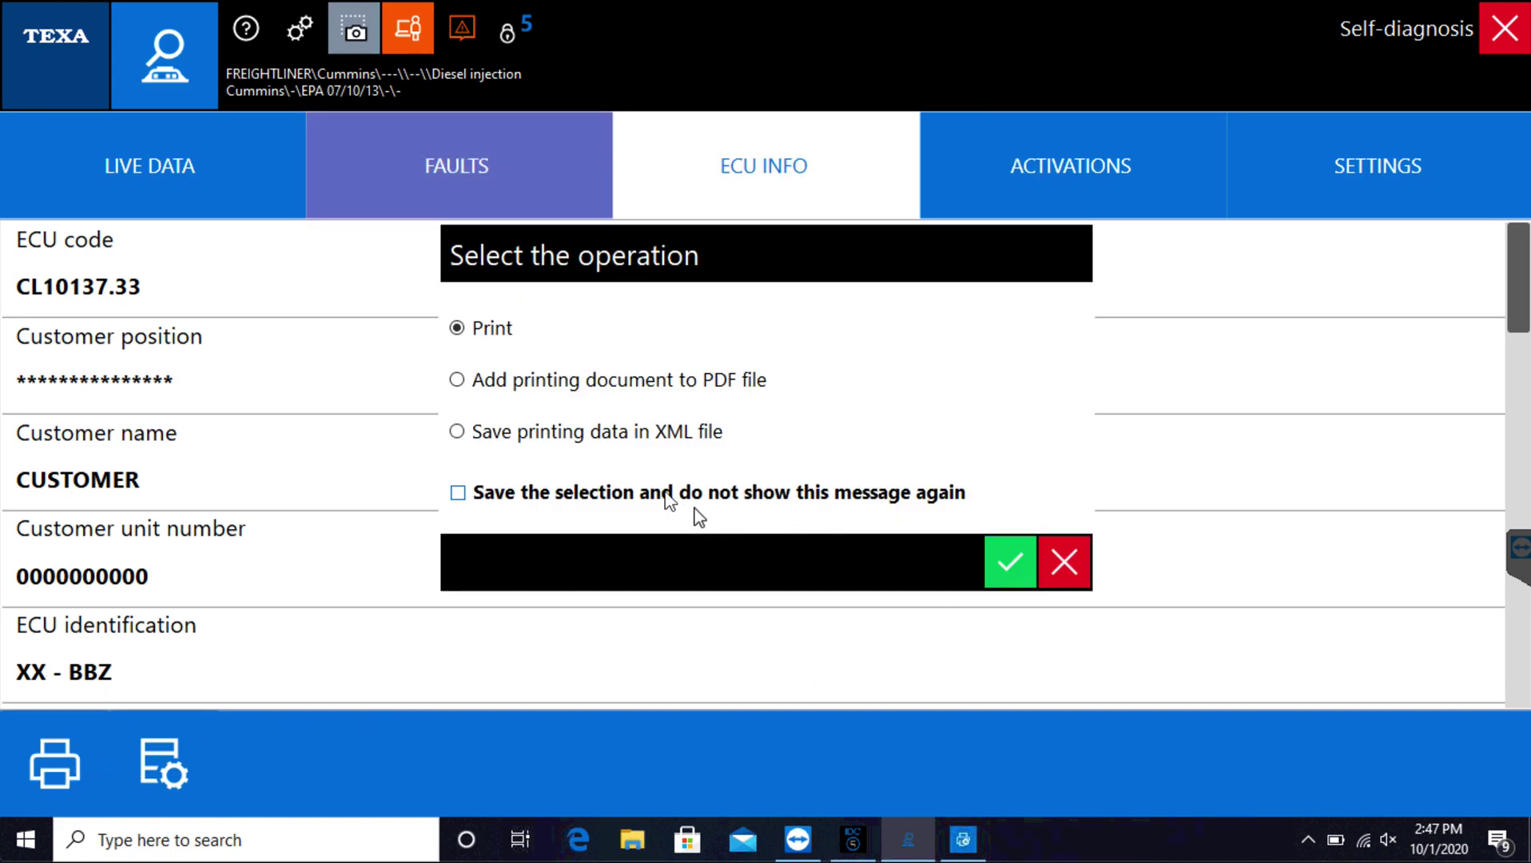
pyautogui.click(457, 381)
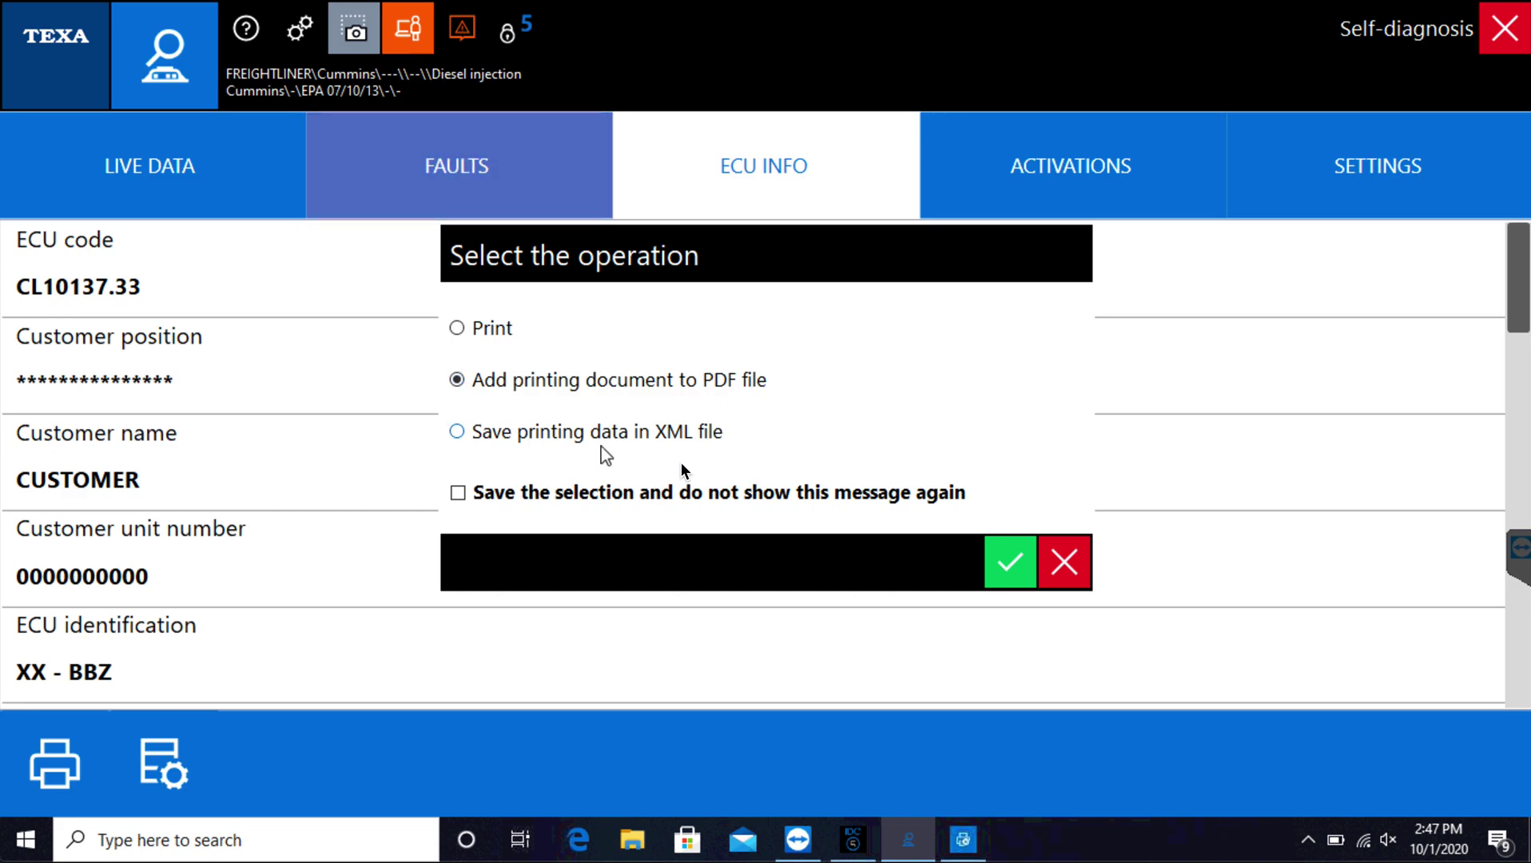
pyautogui.click(1010, 564)
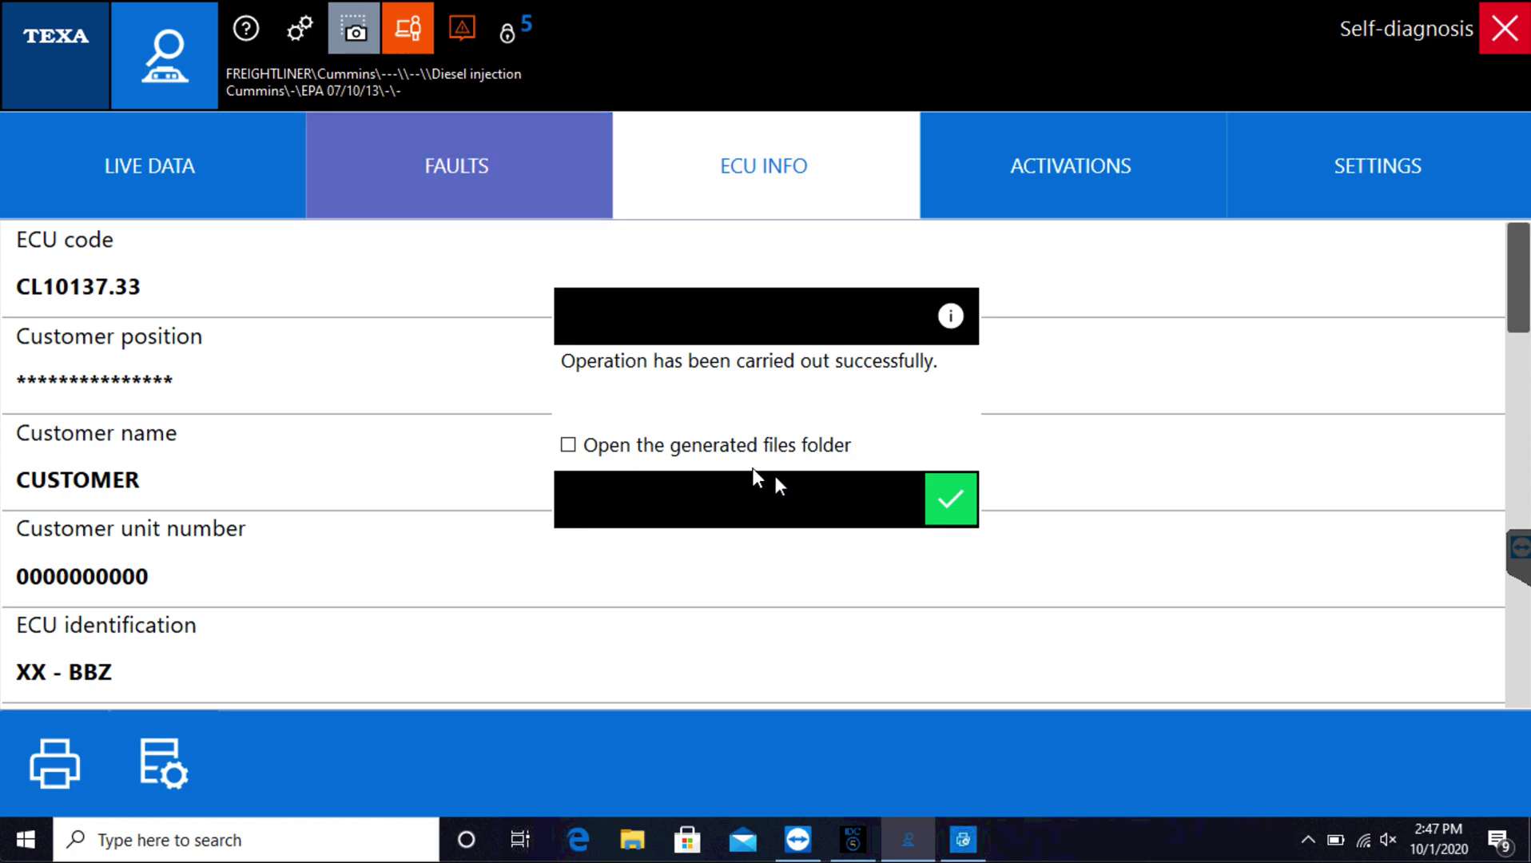
pyautogui.click(625, 444)
pyautogui.click(946, 511)
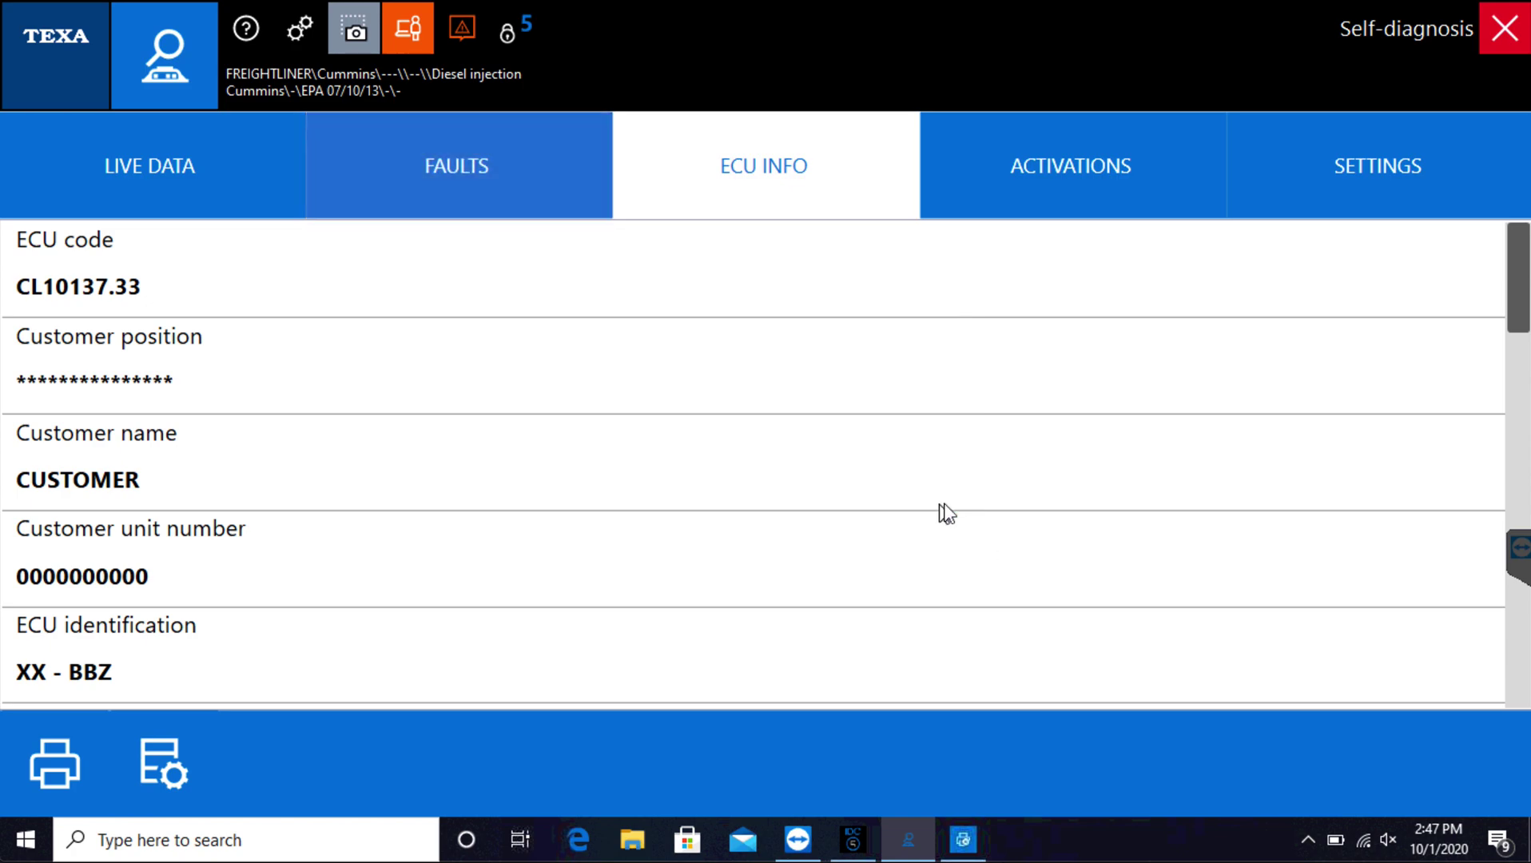
# - Open the FREIGHTLINER ECU report PDF in Edge, scroll through it, and close it
pyautogui.click(448, 244)
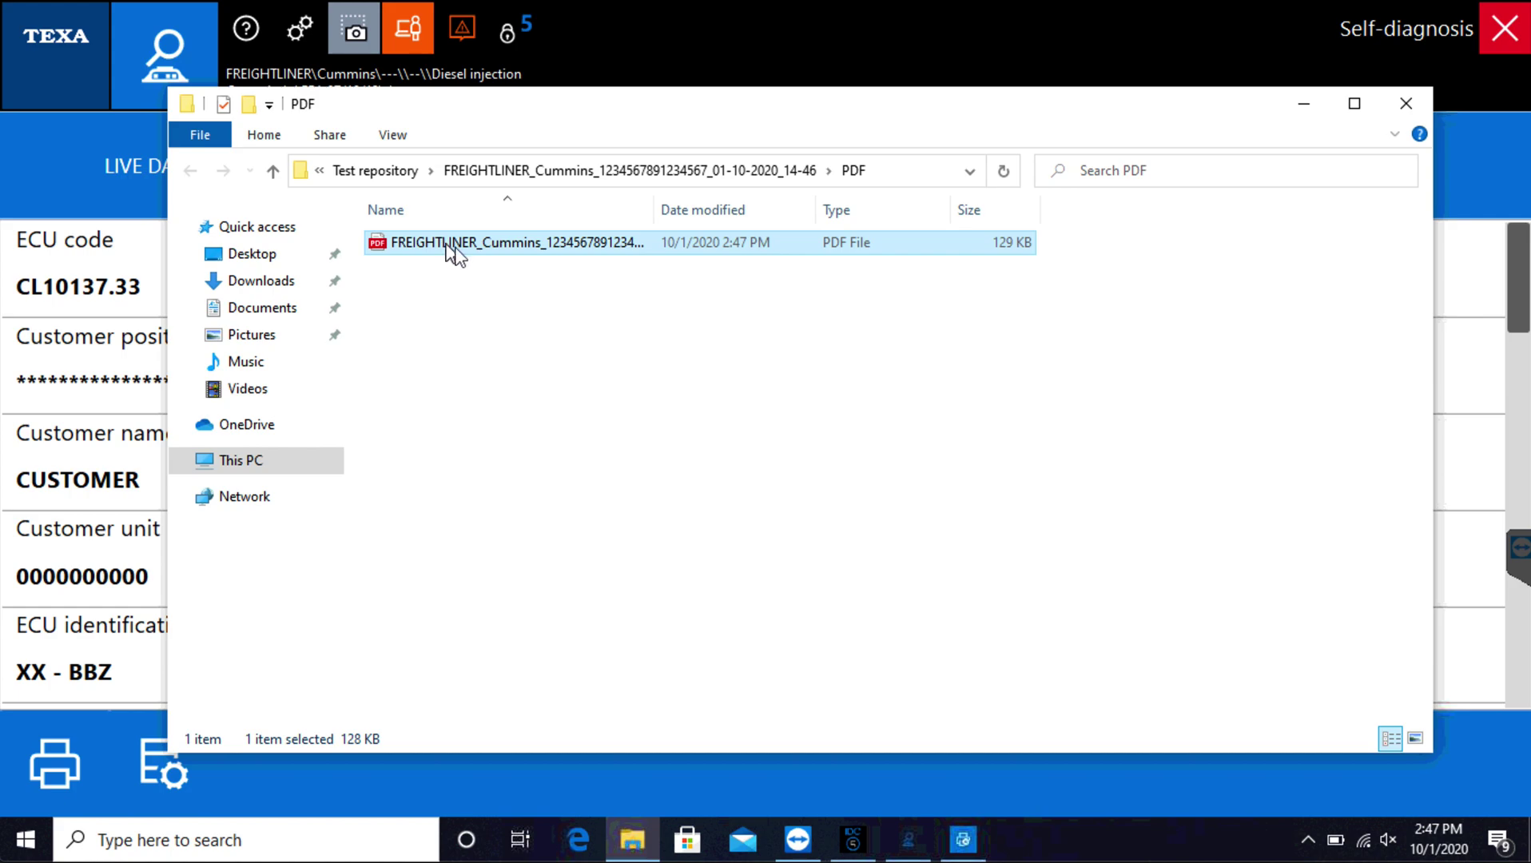
pyautogui.doubleClick(457, 248)
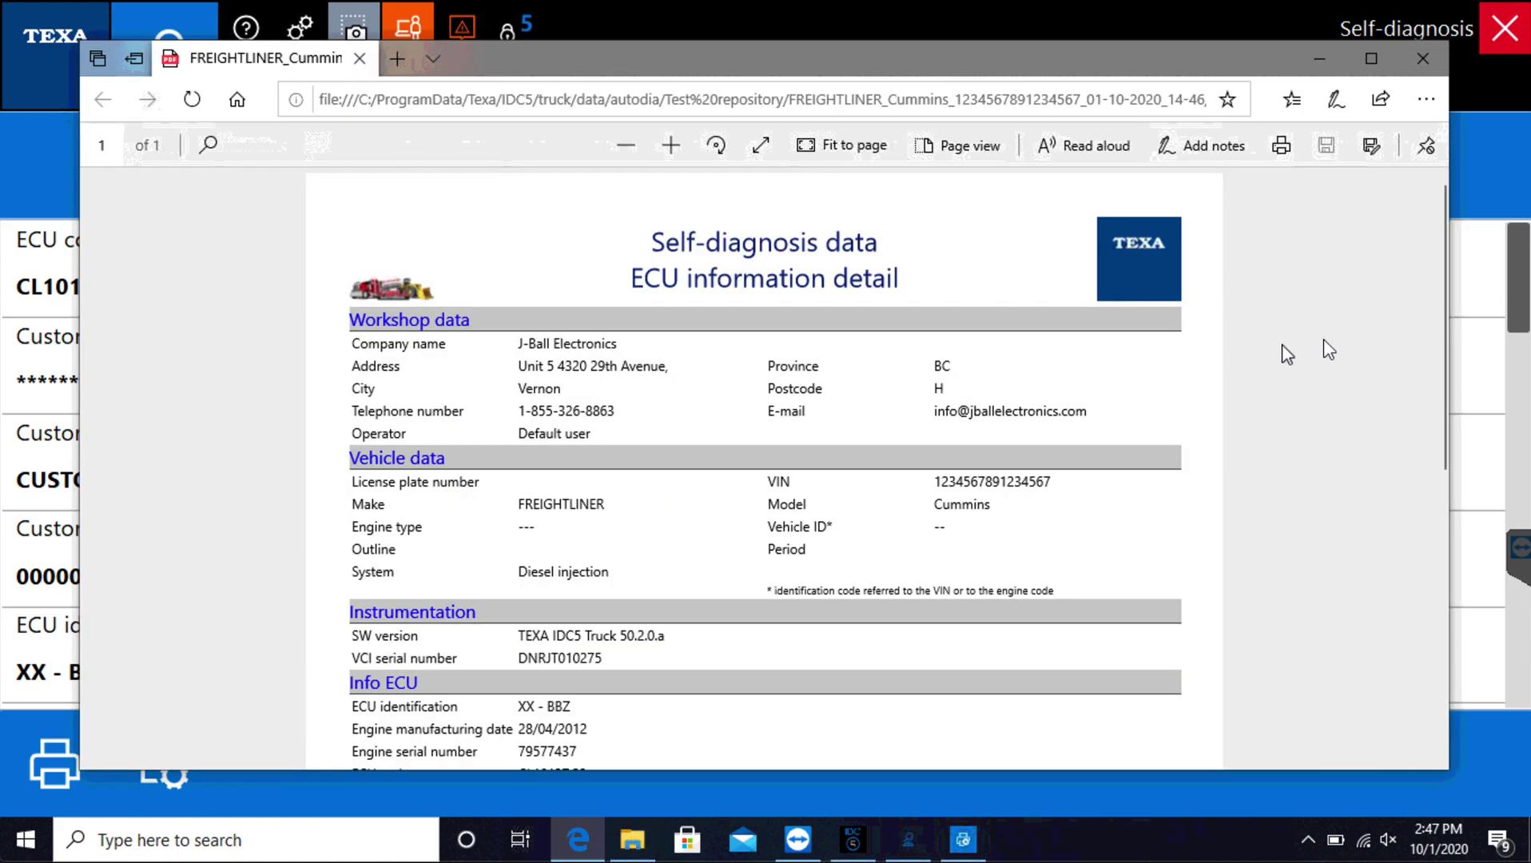
pyautogui.moveTo(1443, 259); pyautogui.dragTo(1449, 523)
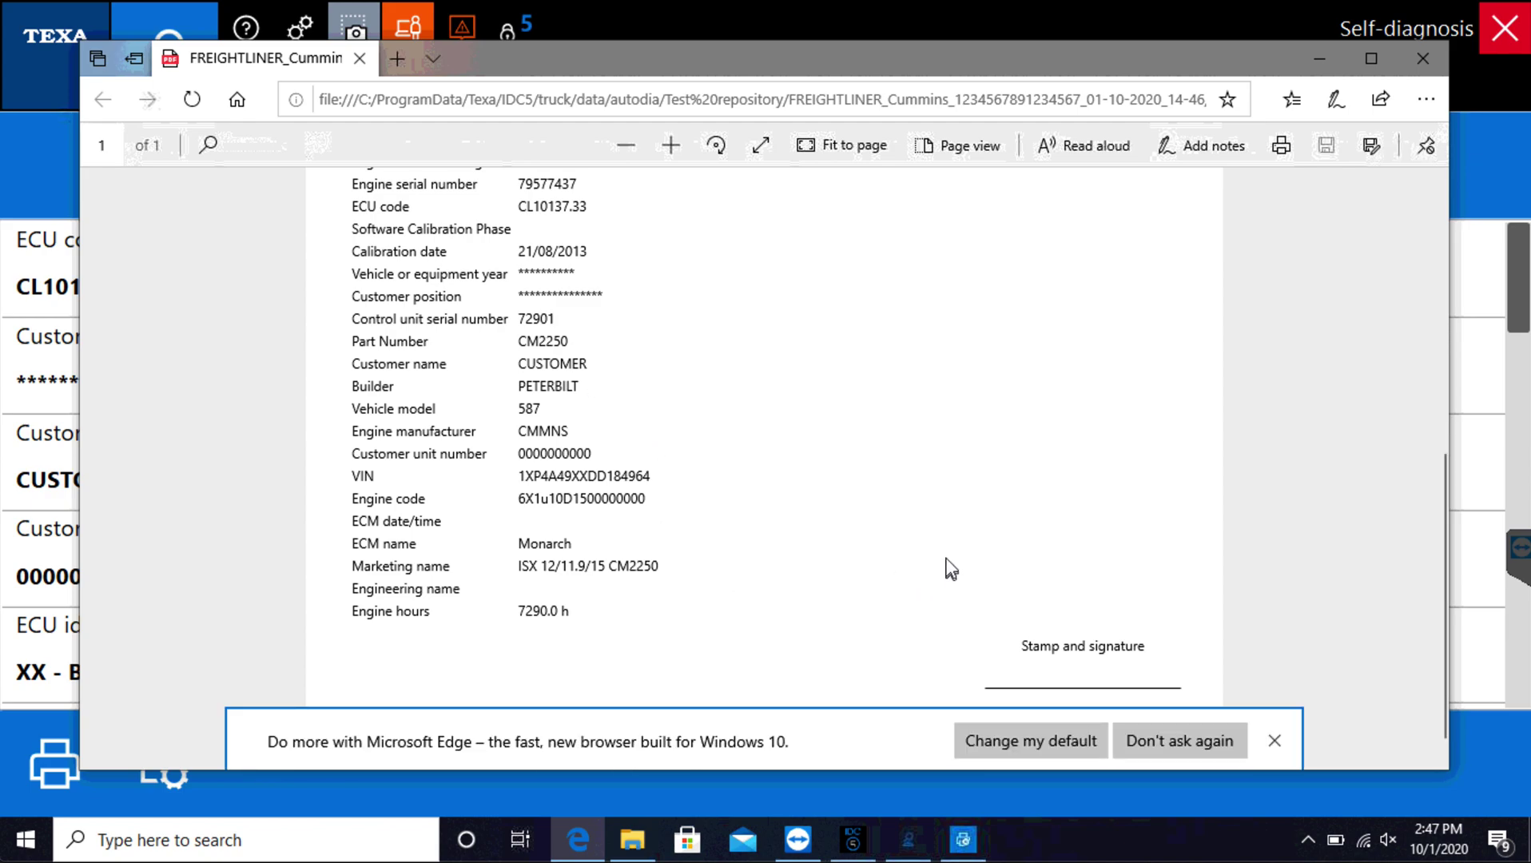
pyautogui.click(1428, 60)
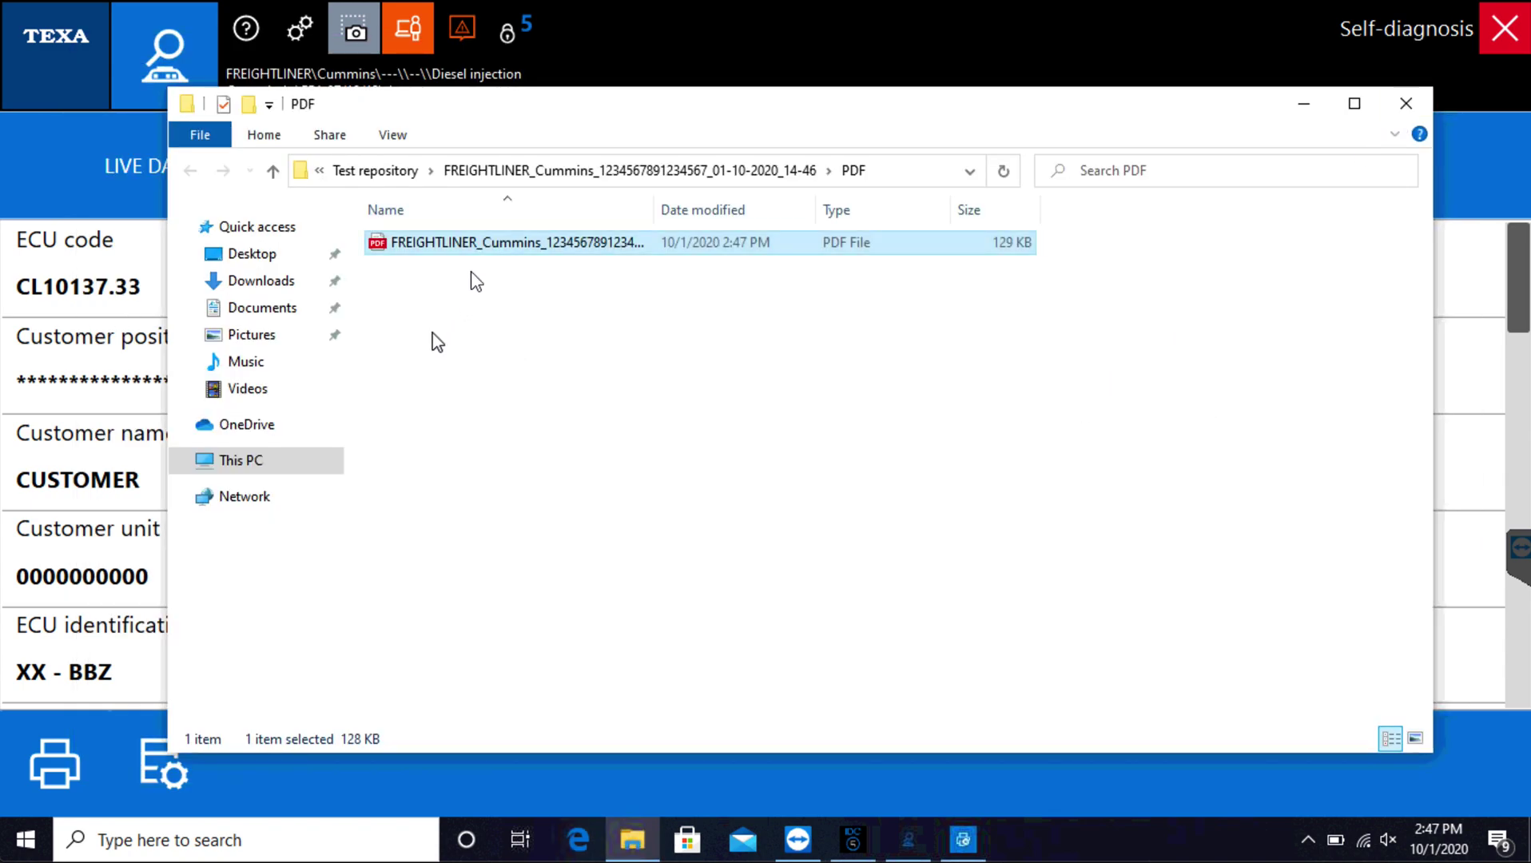
# - Drag the FREIGHTLINER PDF onto Desktop and confirm it sits beside 'cummins fault codes'
pyautogui.moveTo(479, 244); pyautogui.dragTo(274, 255)
pyautogui.click(280, 256)
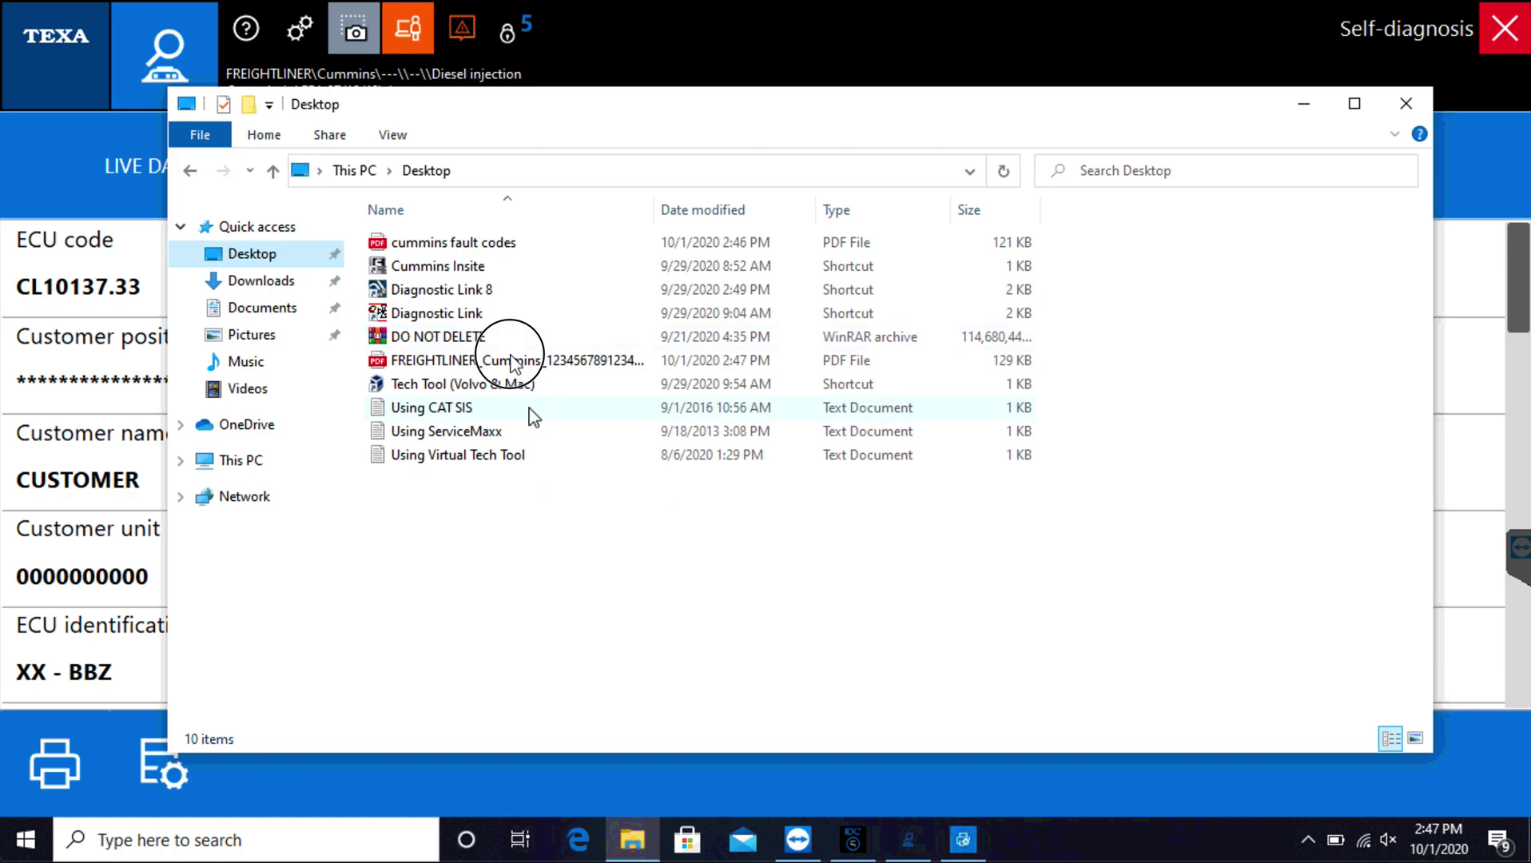
pyautogui.click(562, 361)
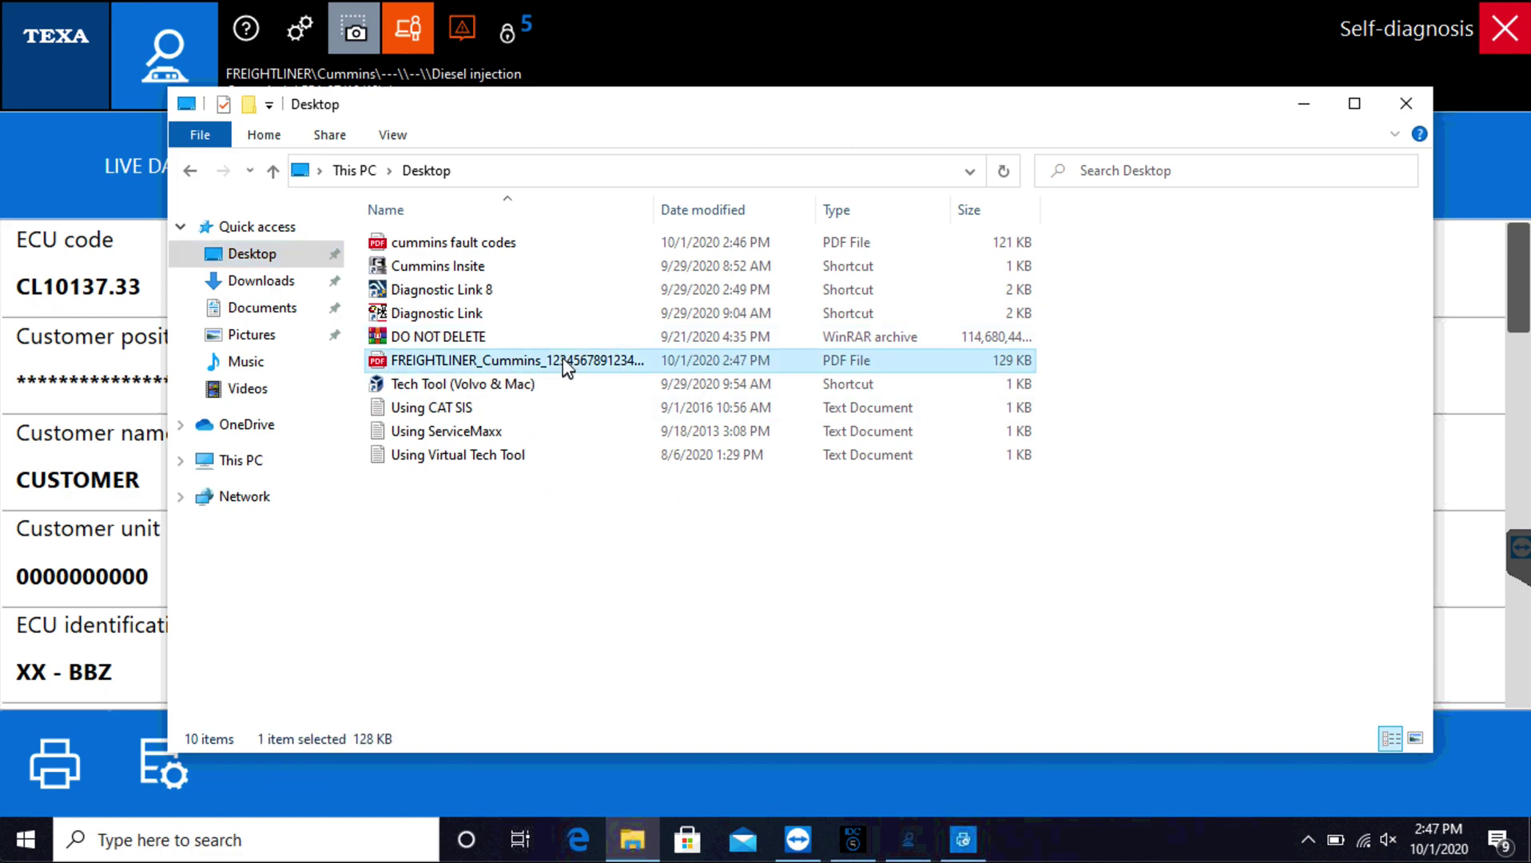
pyautogui.keyDown('ctrl'); pyautogui.click(474, 241); pyautogui.keyUp('ctrl')
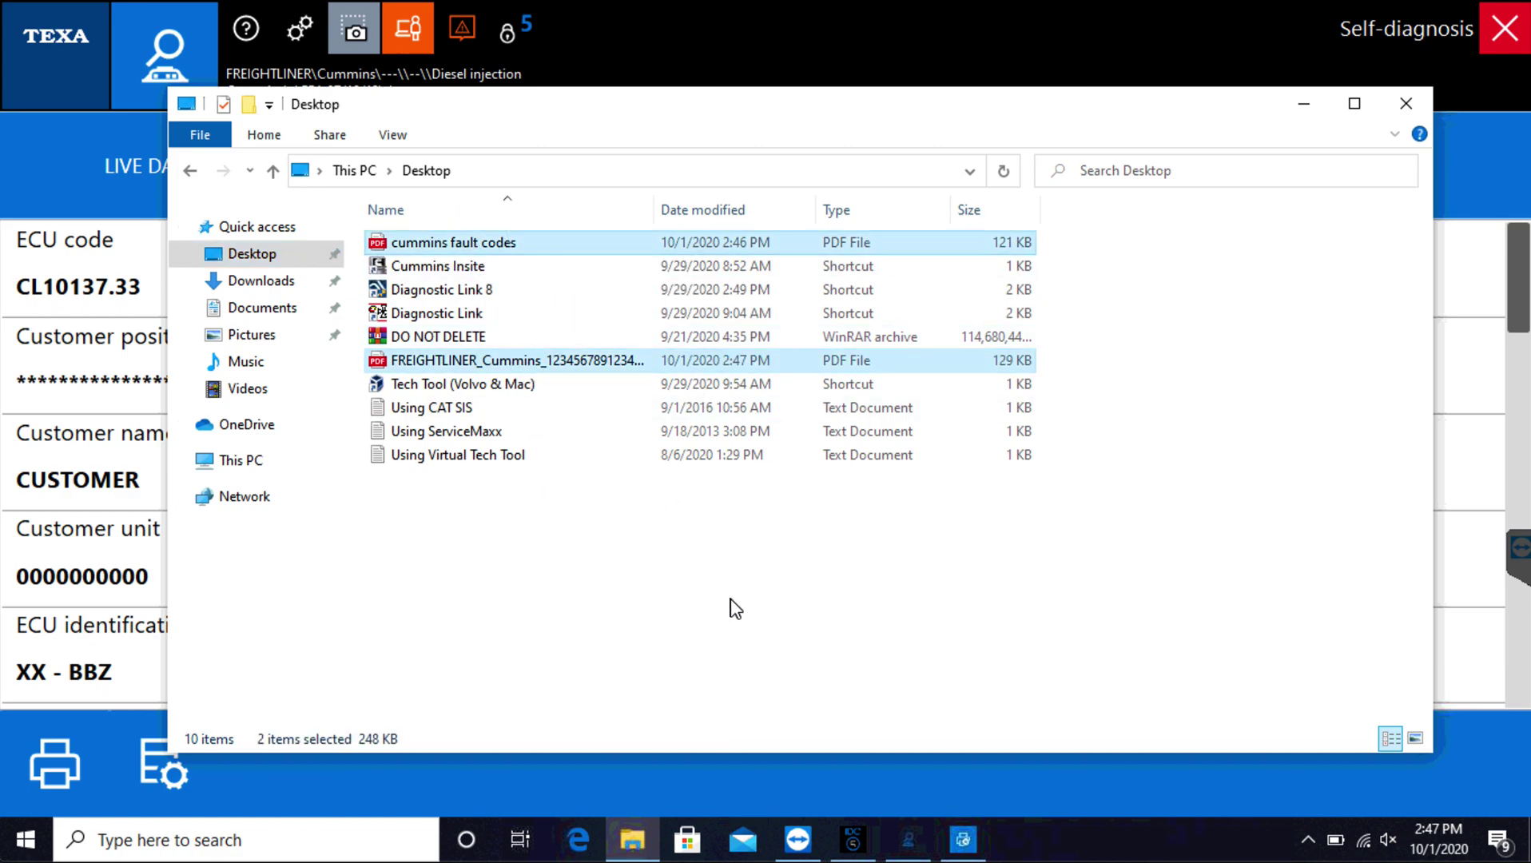
pyautogui.click(731, 595)
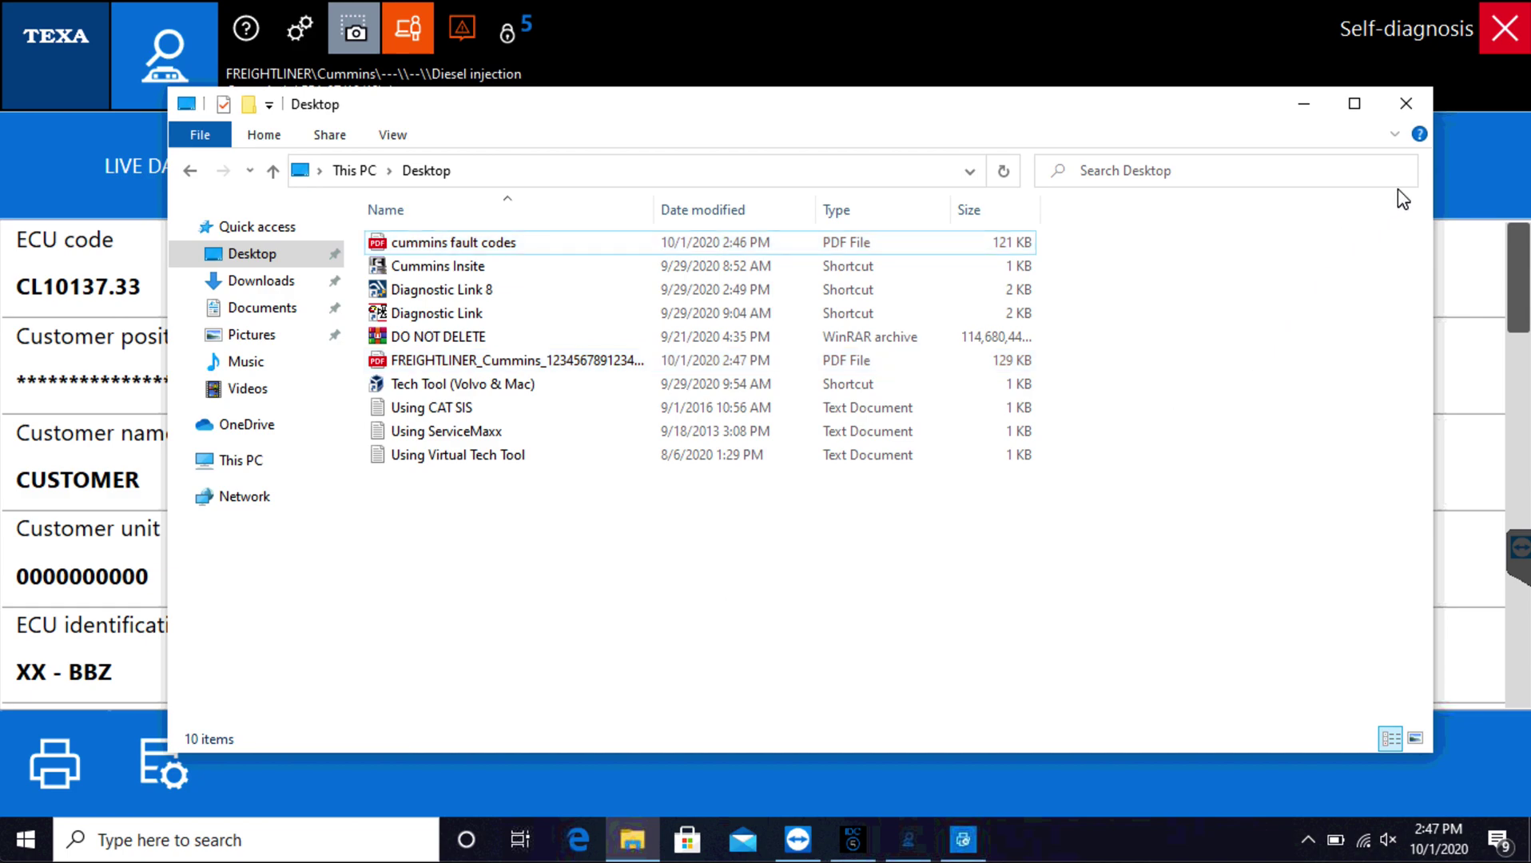
# - Close the Desktop folder, browse activations and the Aftertreatment filter reset setting, then show live data
pyautogui.click(1408, 103)
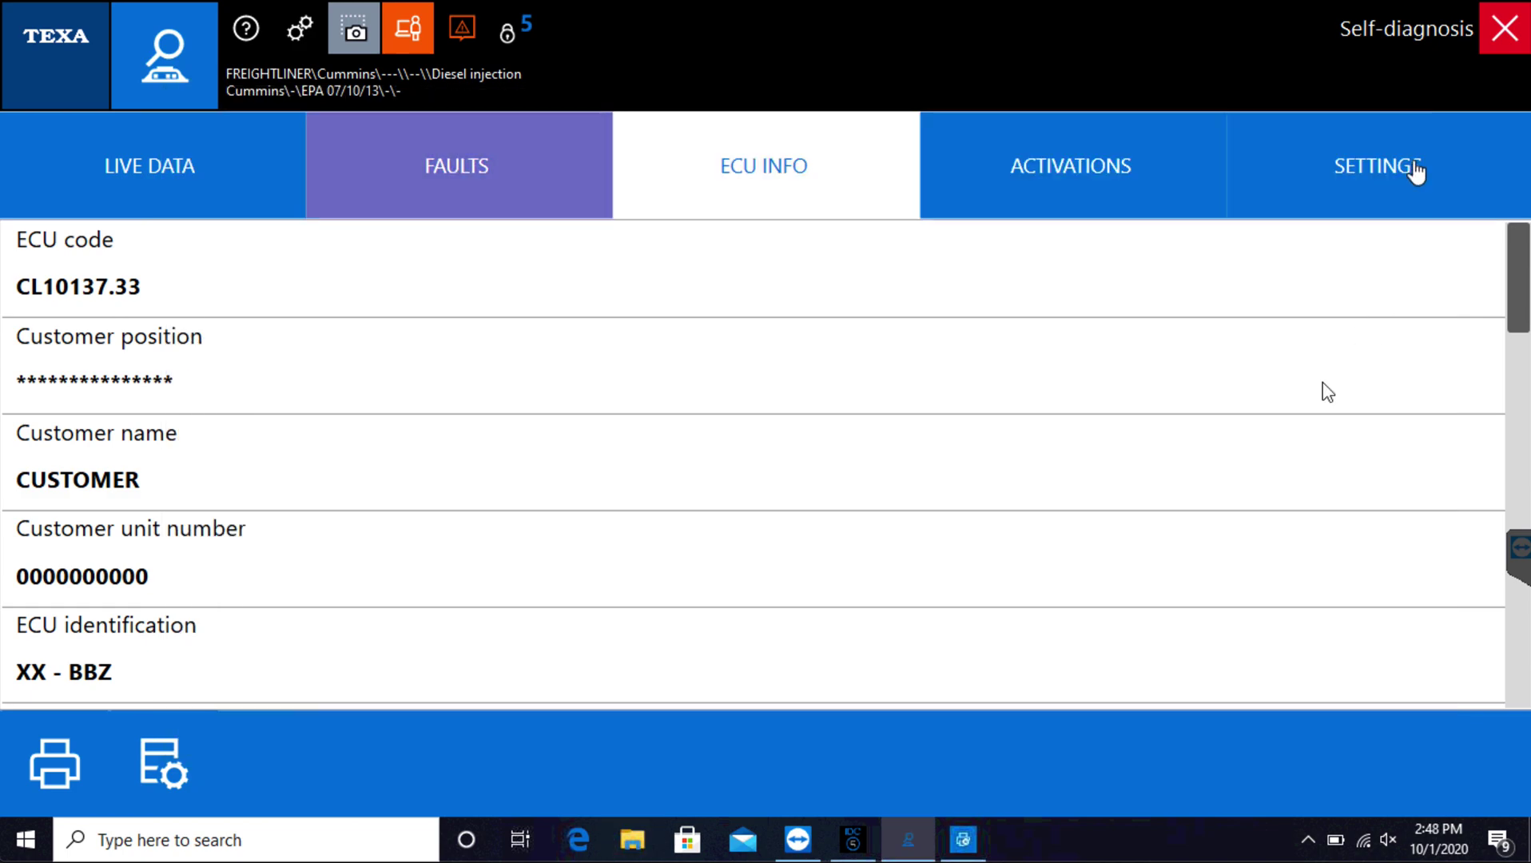
pyautogui.click(1070, 195)
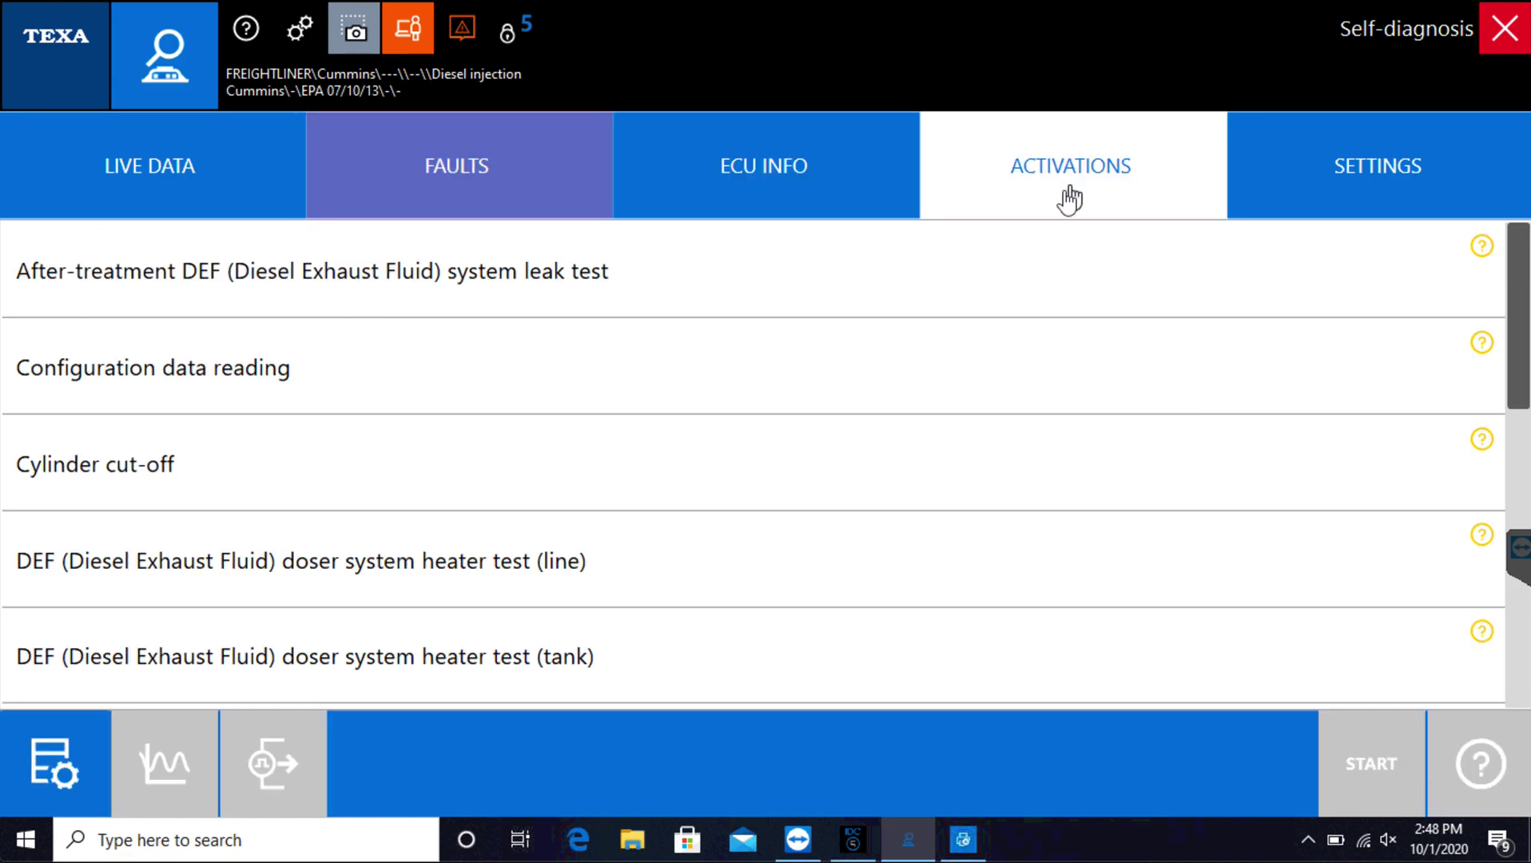
pyautogui.click(1295, 176)
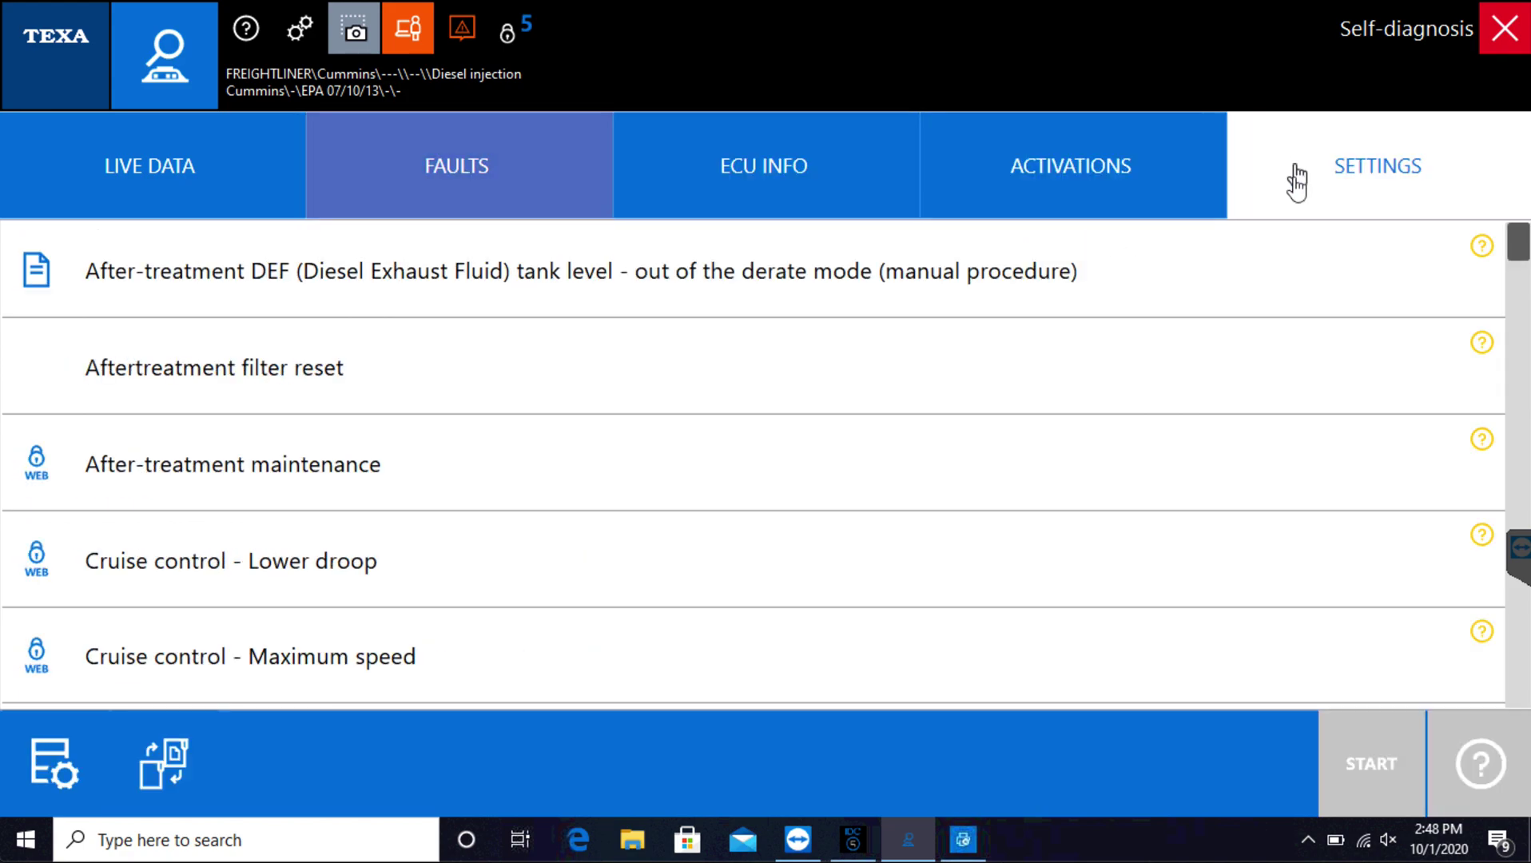
pyautogui.click(294, 361)
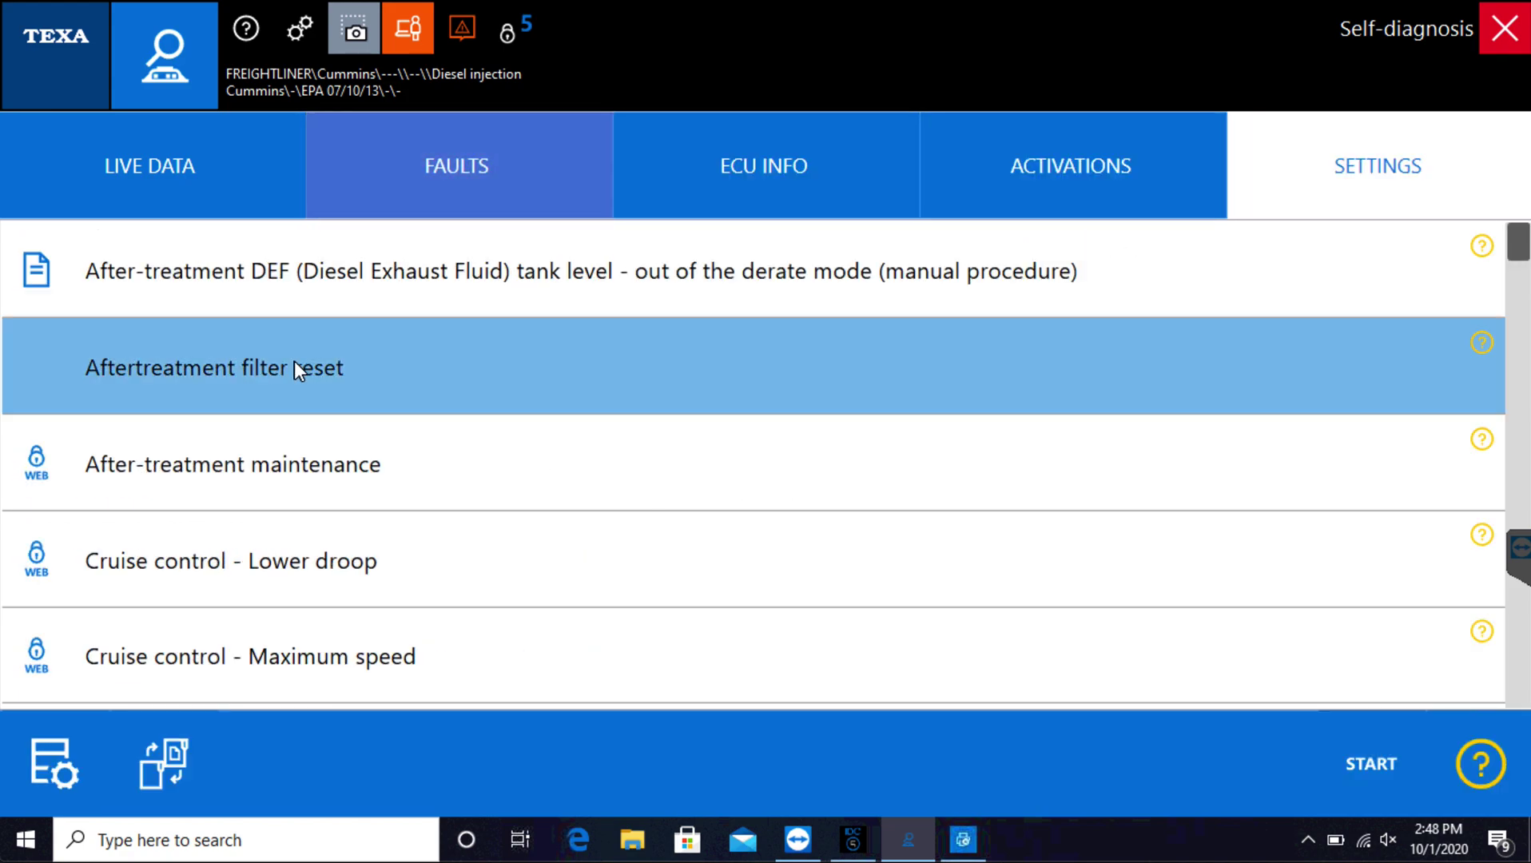
pyautogui.click(195, 178)
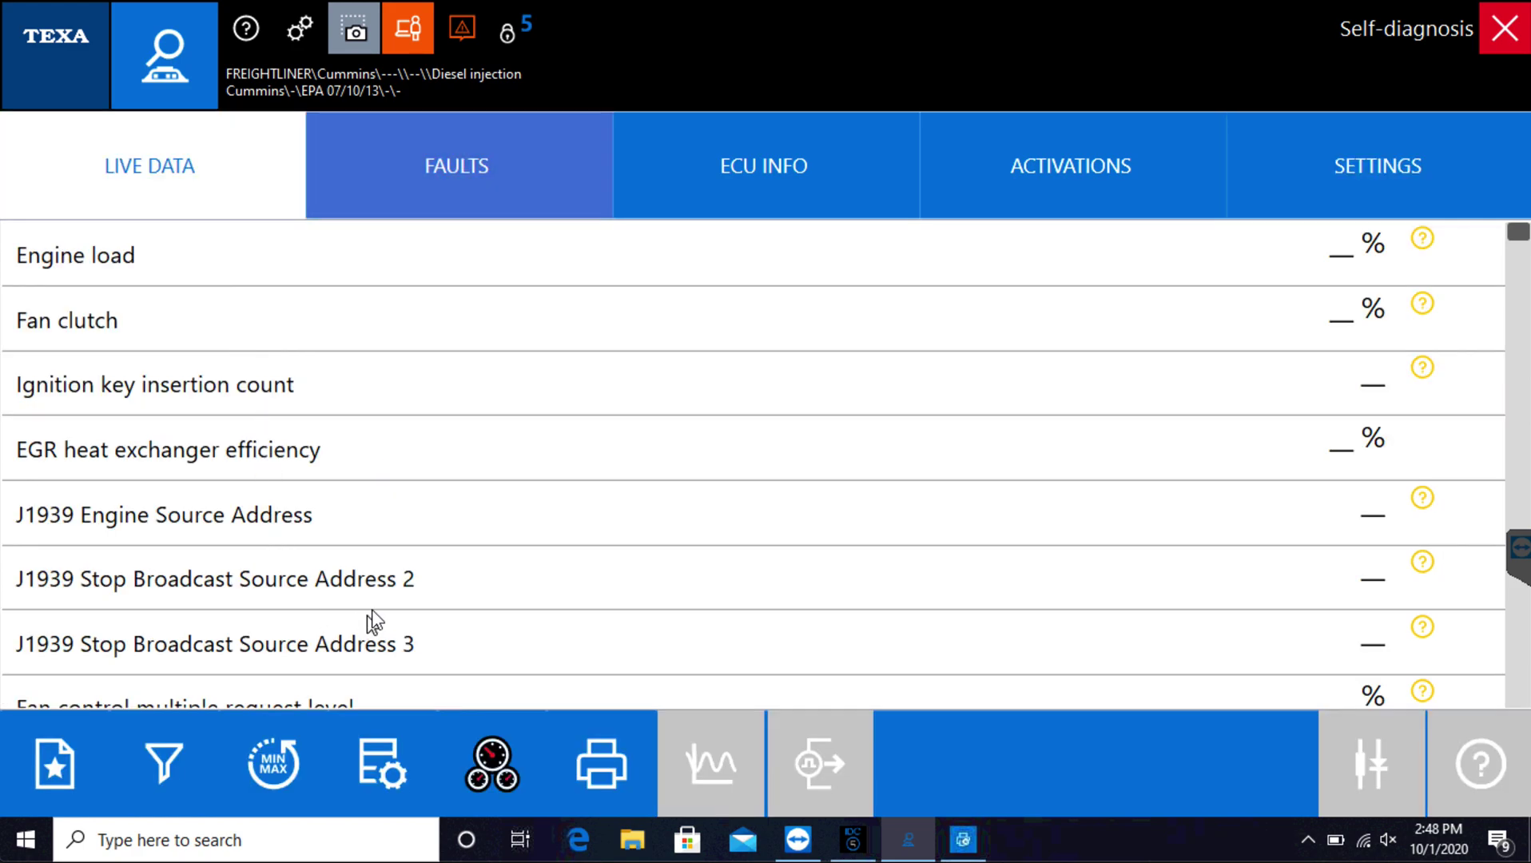